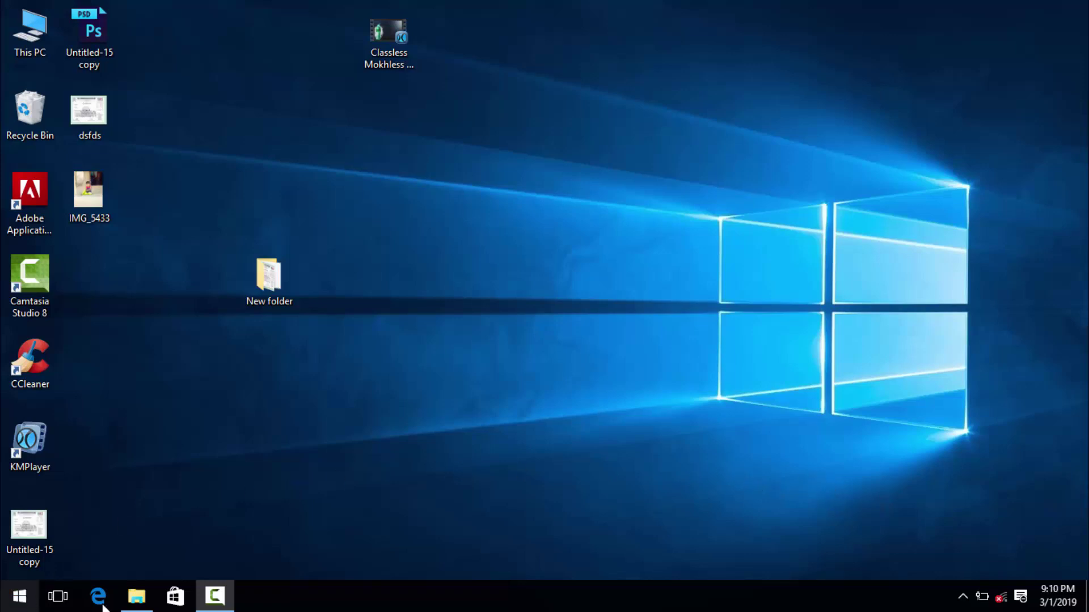
Launch Adobe Photoshop CS from the Windows 10 Start menu's Most used list
click(225, 601)
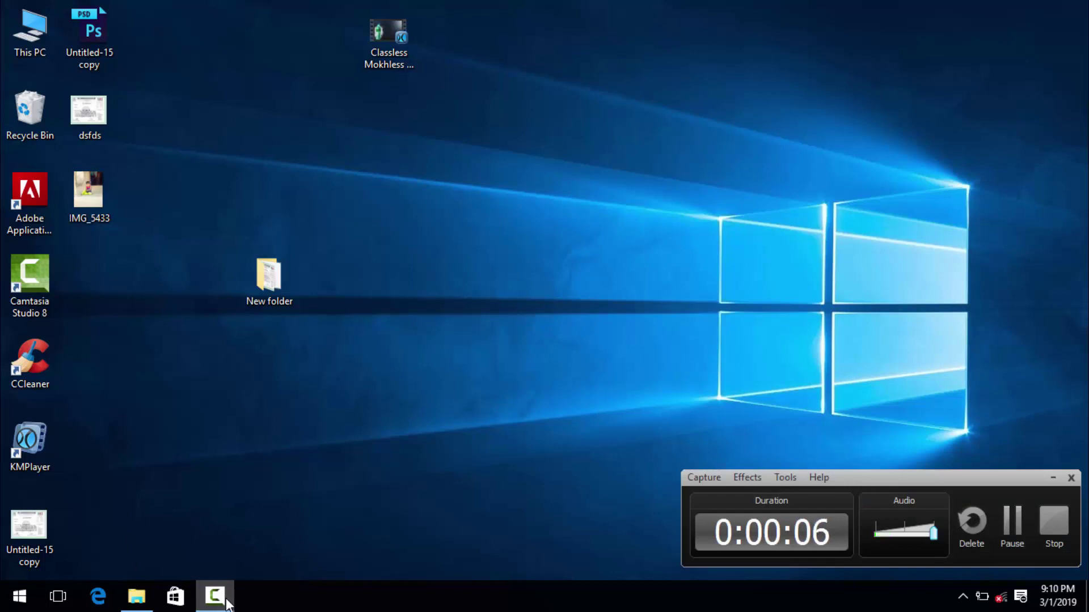
click(226, 601)
click(19, 597)
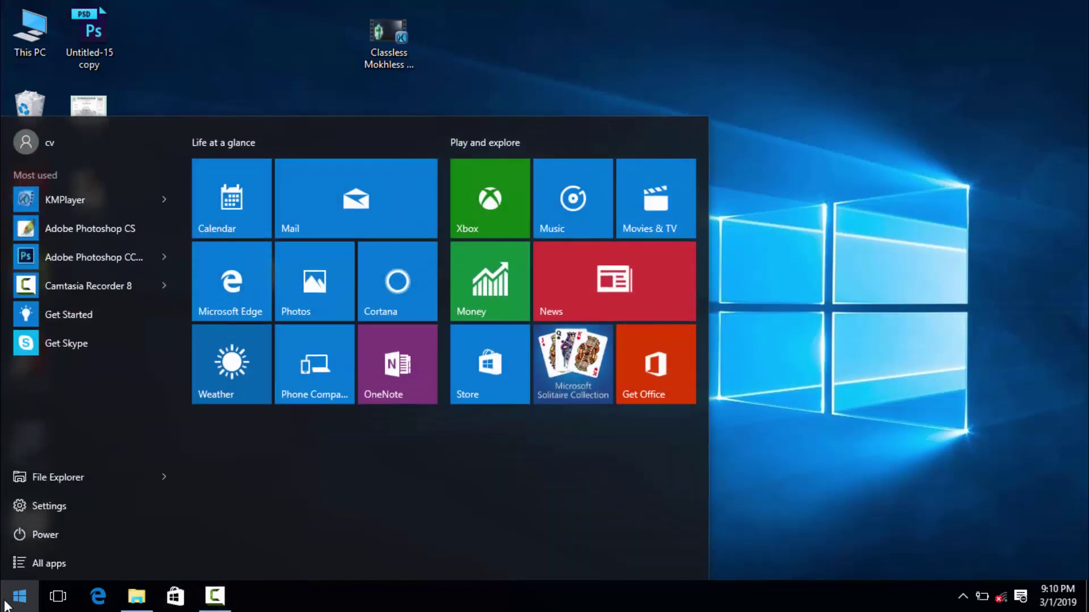
click(214, 596)
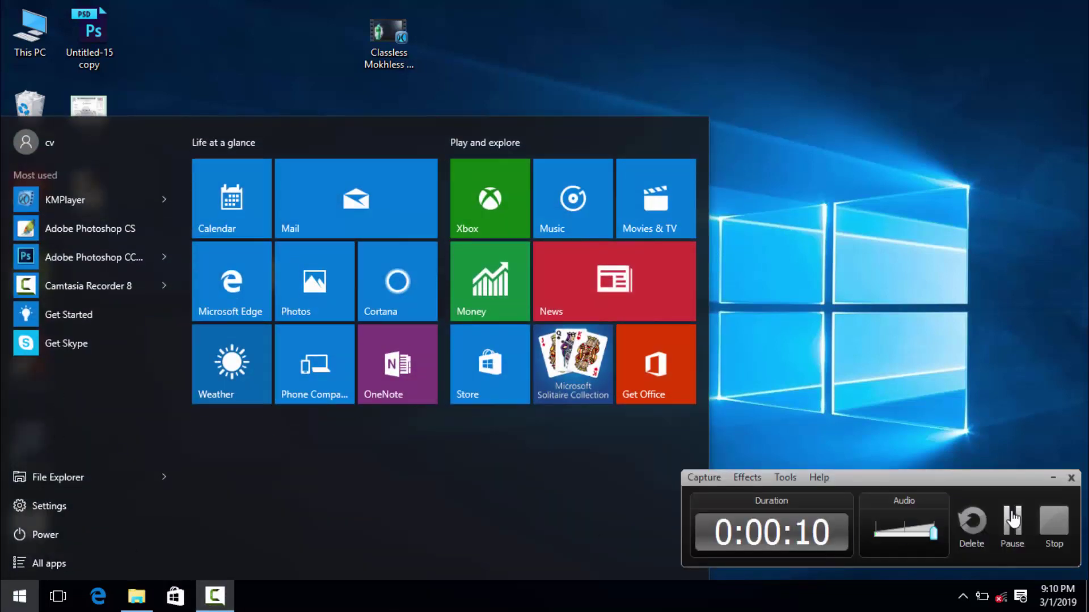
click(1053, 477)
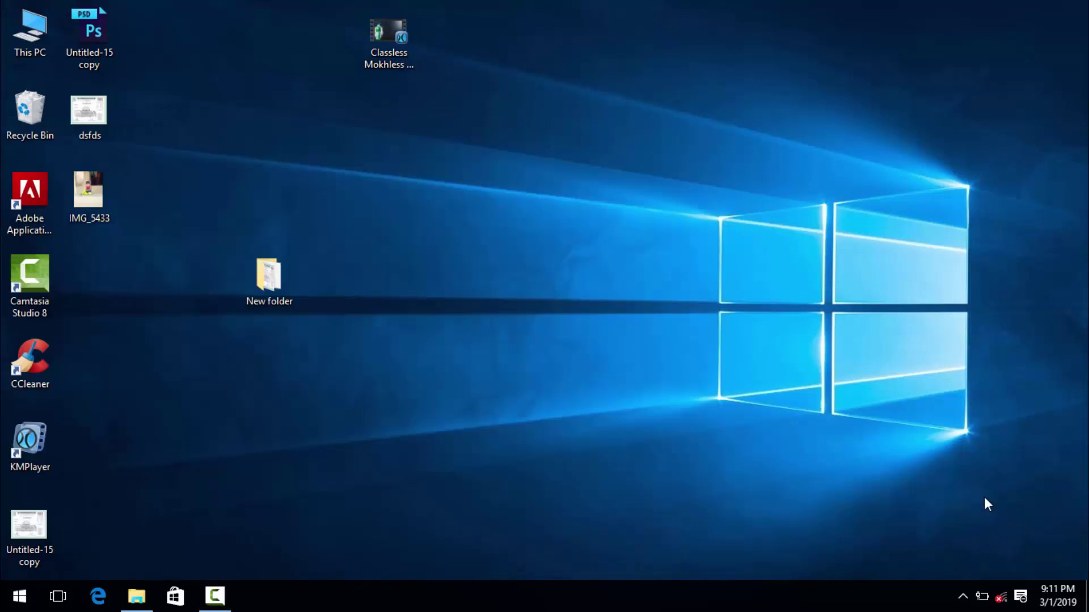
click(224, 598)
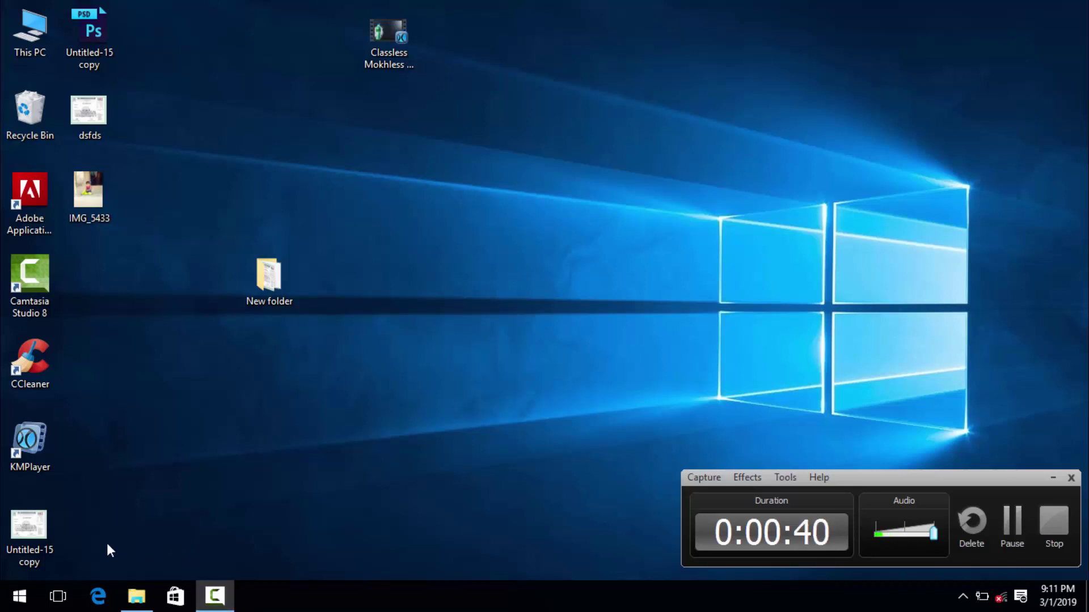
click(20, 596)
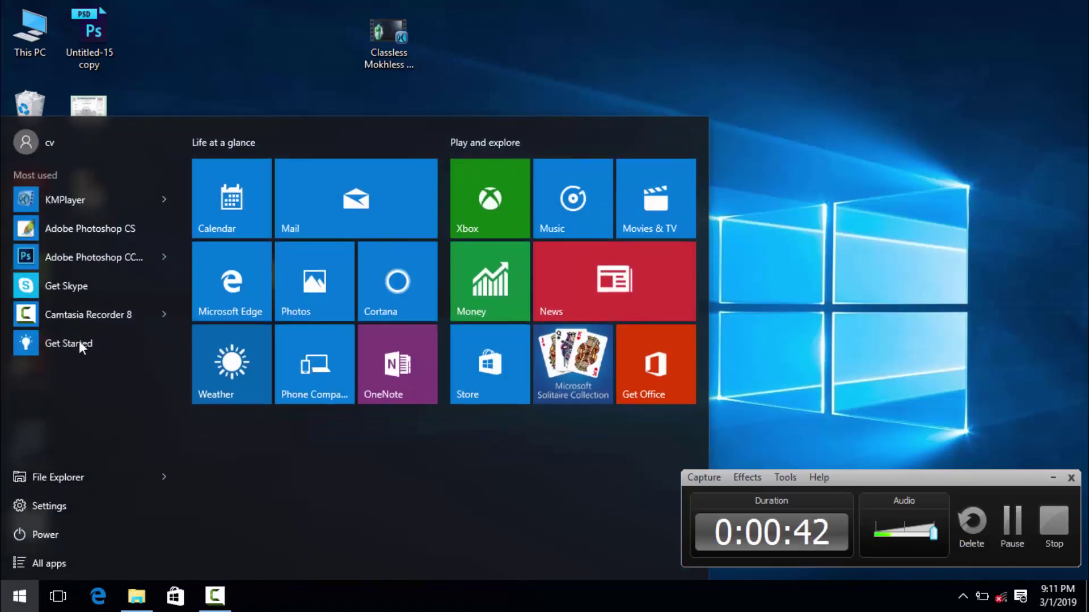
click(89, 227)
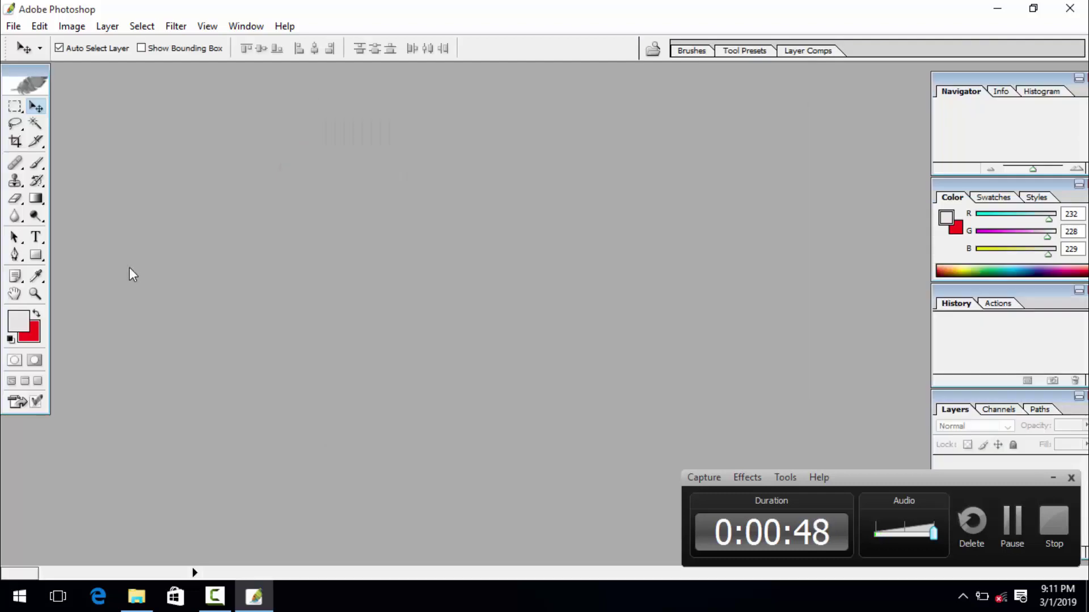
Open IMG_5433.jpg from the Desktop, keeping its embedded Adobe RGB (1998) profile
click(13, 26)
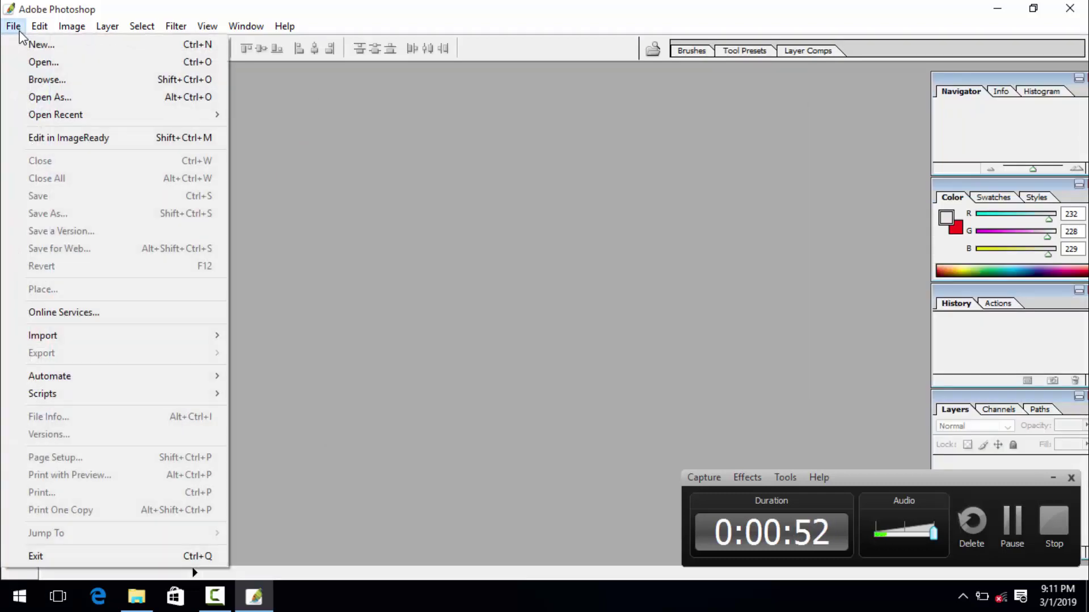
click(62, 62)
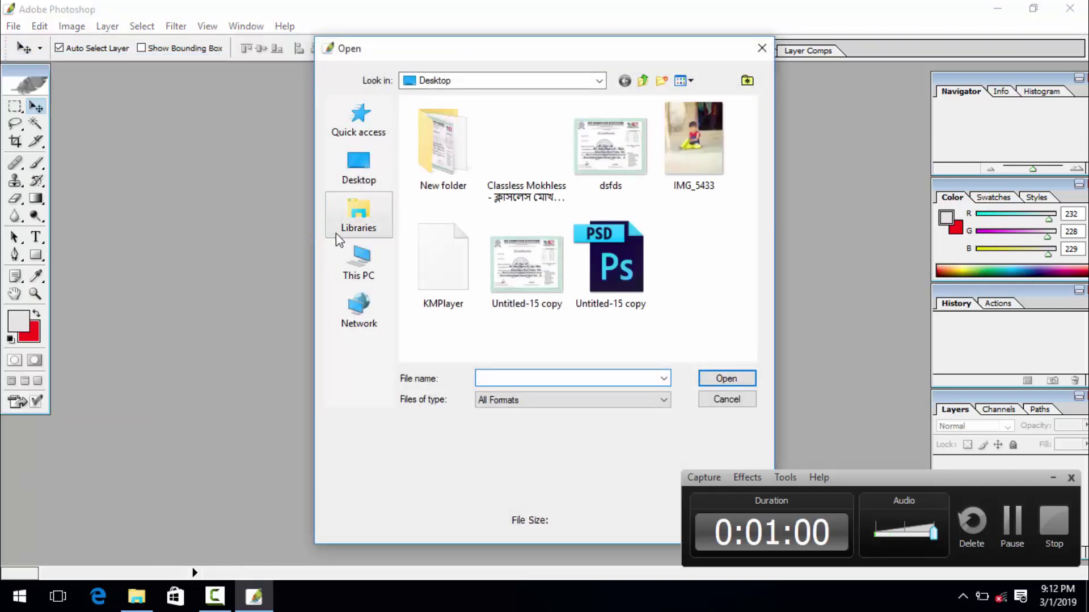
click(360, 170)
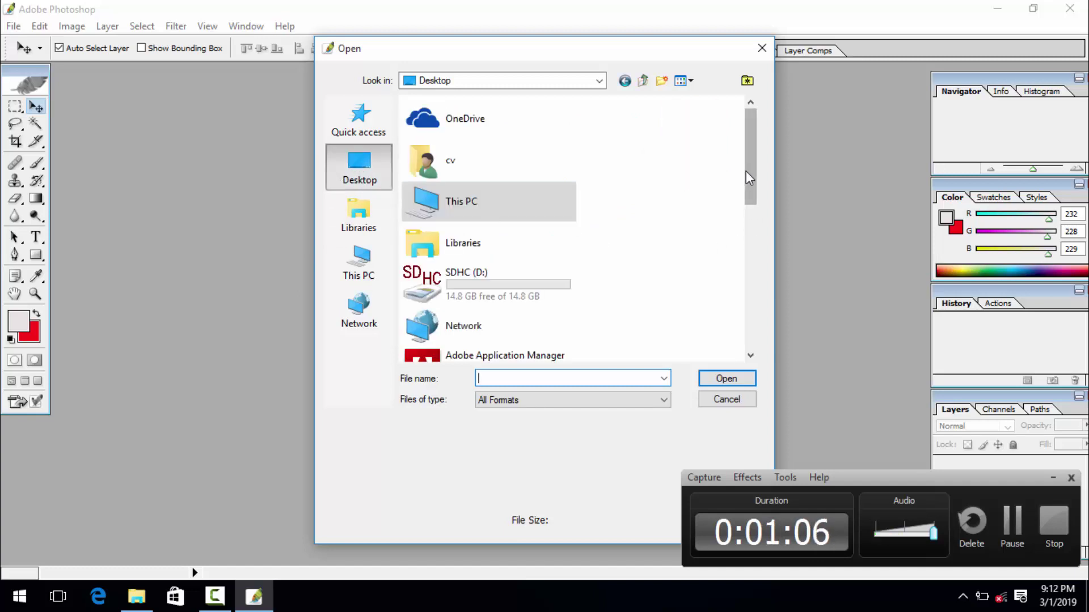
drag(747, 172, 756, 300)
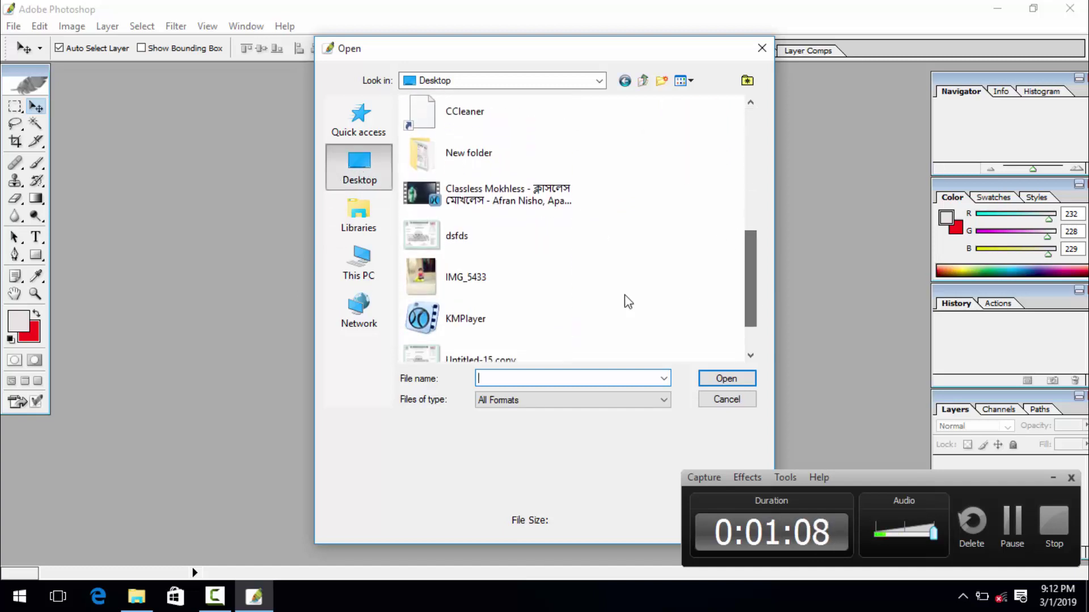
double_click(470, 268)
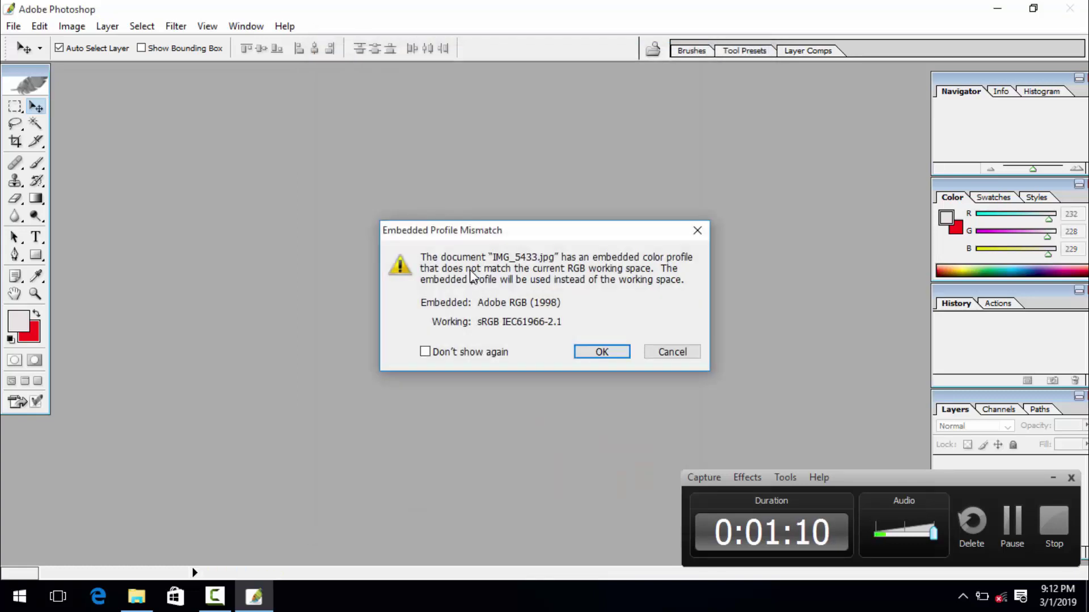
click(596, 352)
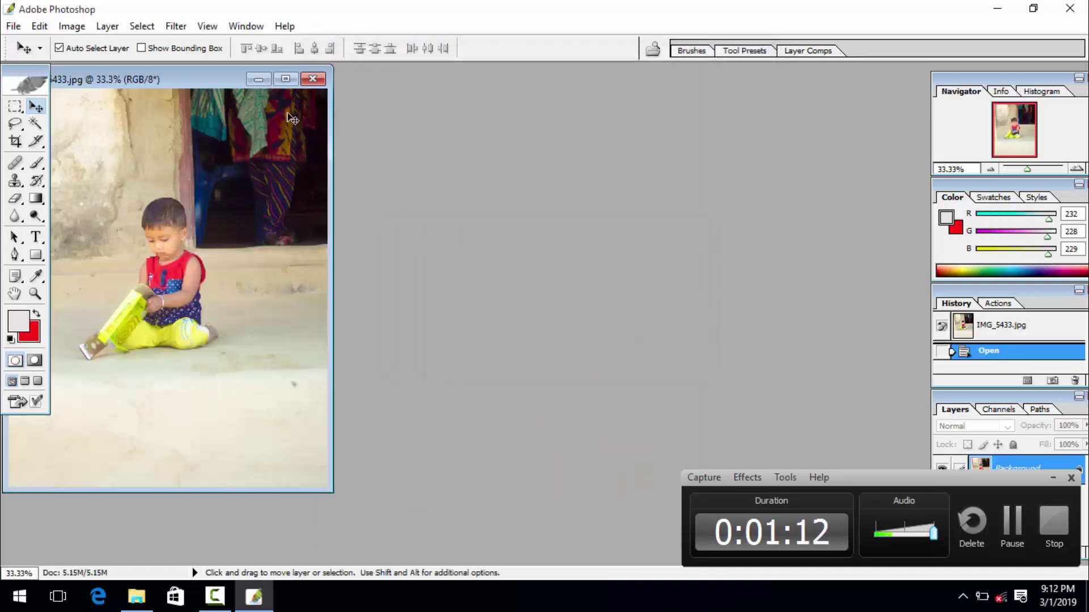
Maximize the photo window, zoom to 200%, and pan down to the yellow trousers and floor
click(285, 78)
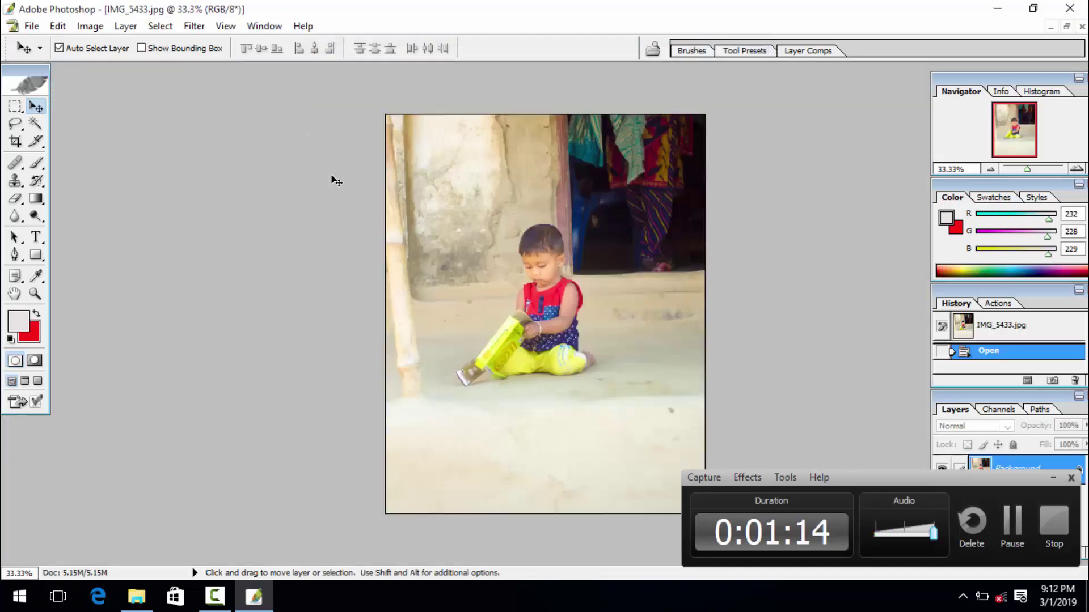
key(ctrl+plus)
key(ctrl+plus)
key(ctrl+plus)
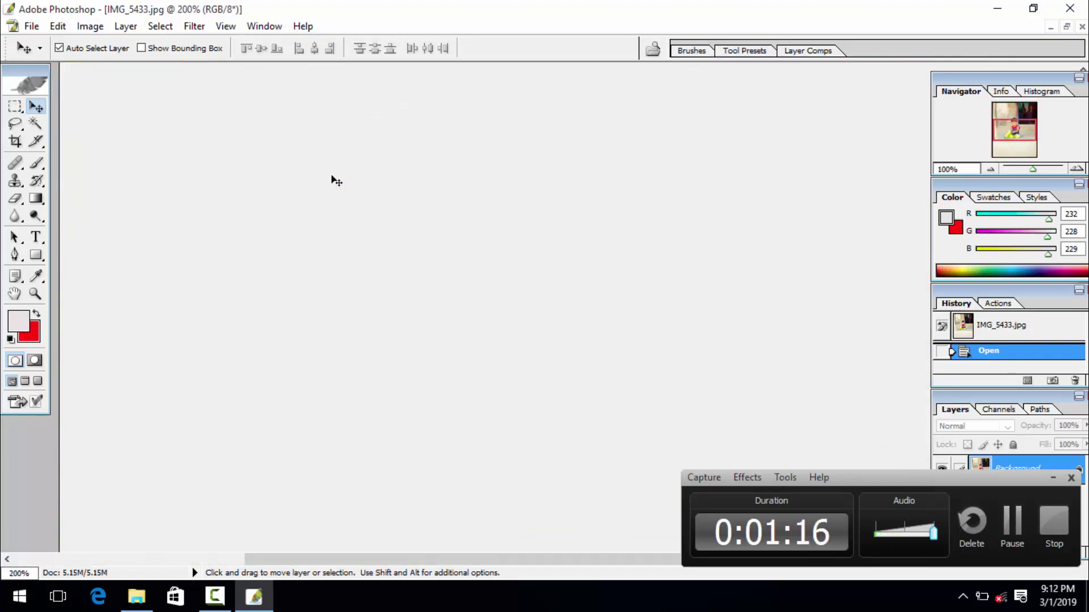
key(ctrl+plus)
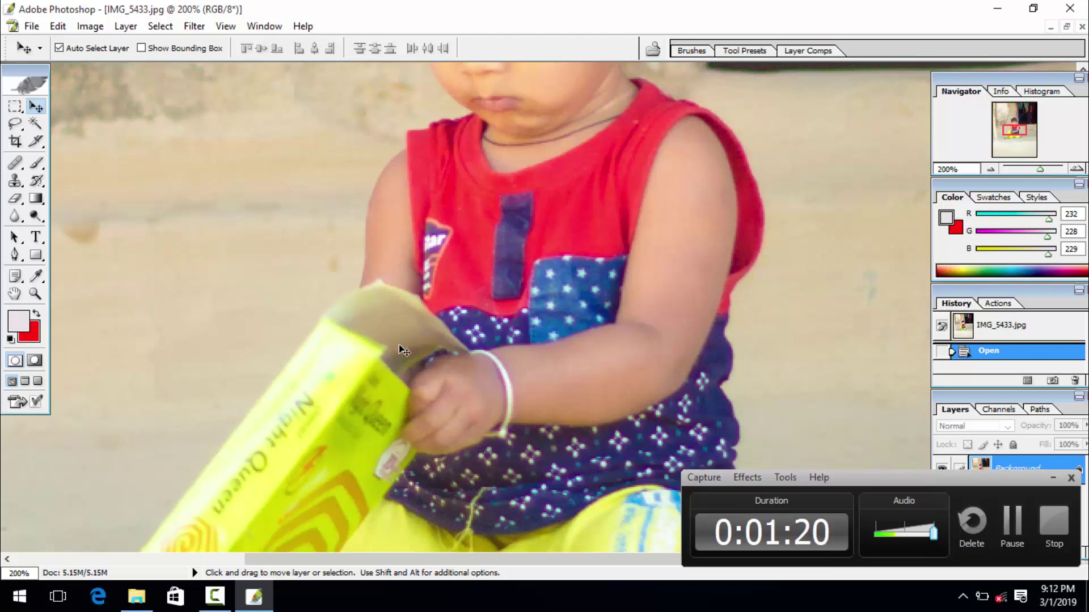
key(space)
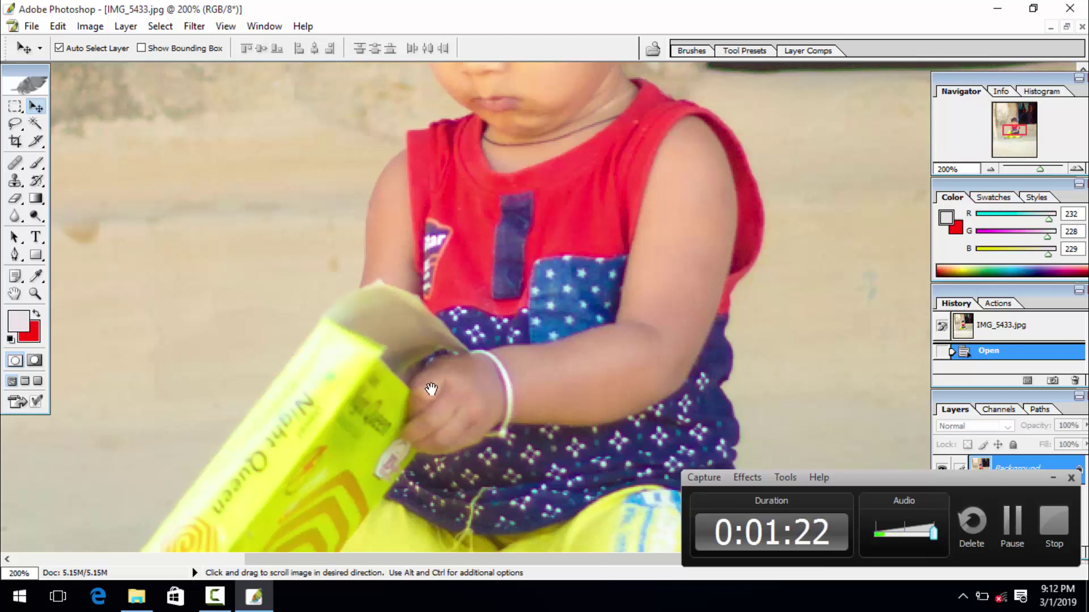
mouse_move(433, 390)
mouse_down()
mouse_move(547, 341)
mouse_move(519, 279)
mouse_up()
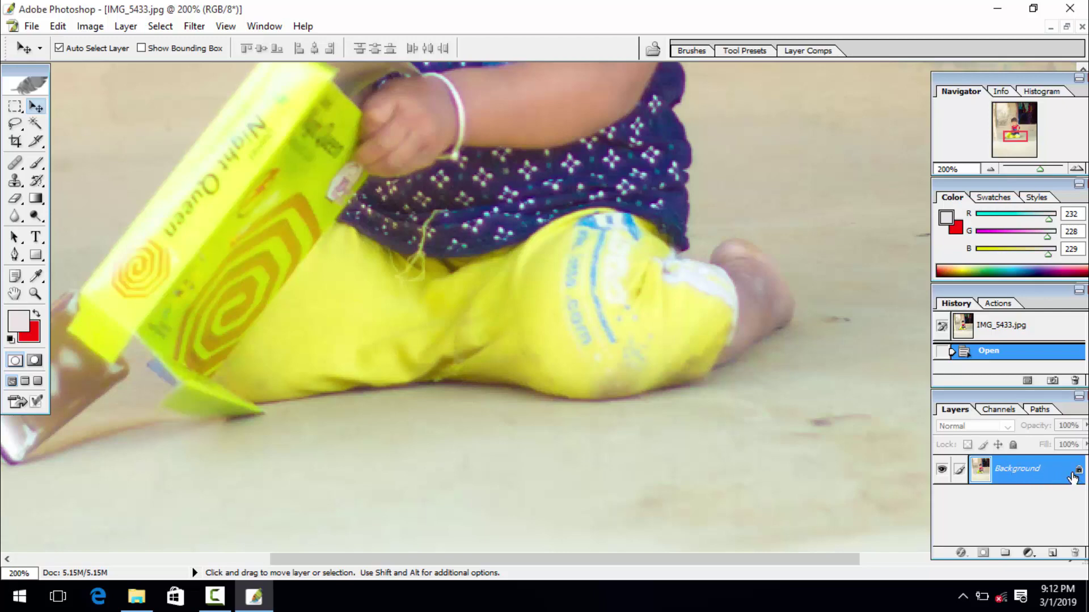
Convert the locked Background into an editable layer named Layer 0
double_click(1042, 475)
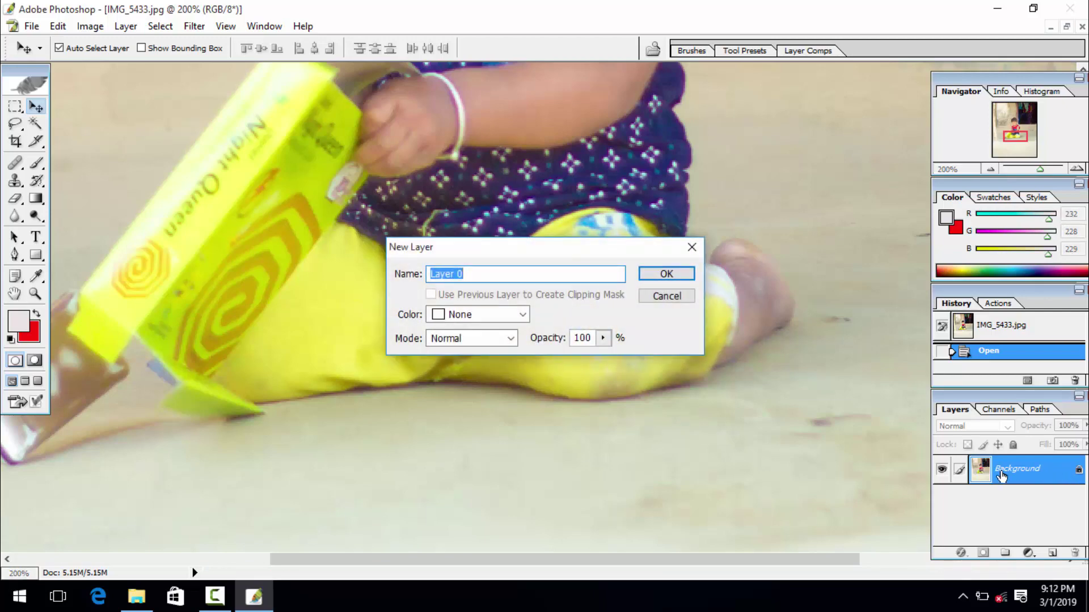
click(471, 275)
click(677, 276)
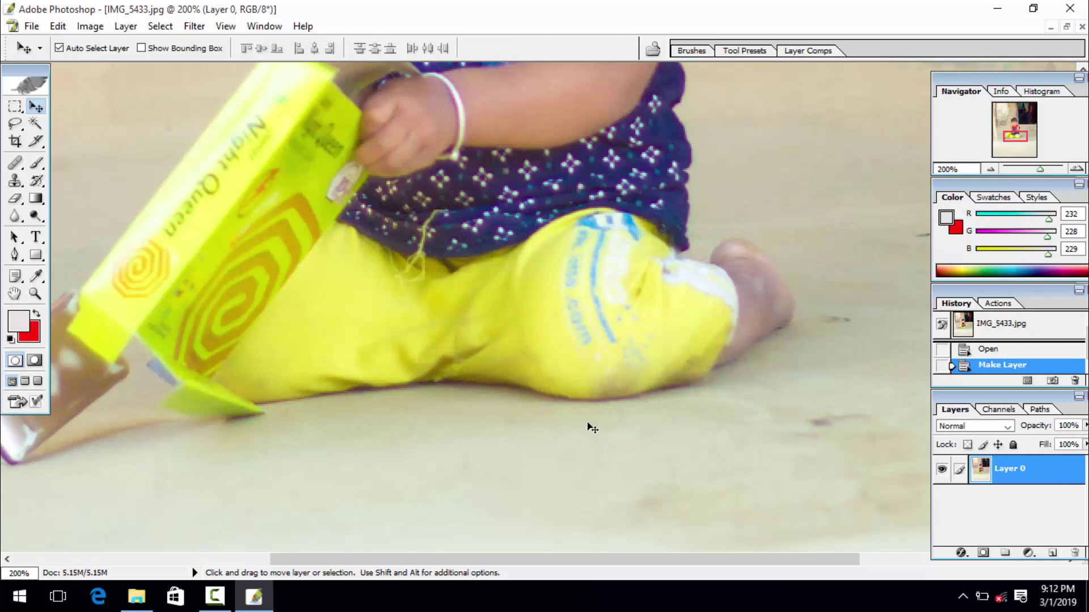
mouse_move(464, 393)
mouse_down()
mouse_move(629, 374)
mouse_move(657, 441)
mouse_up()
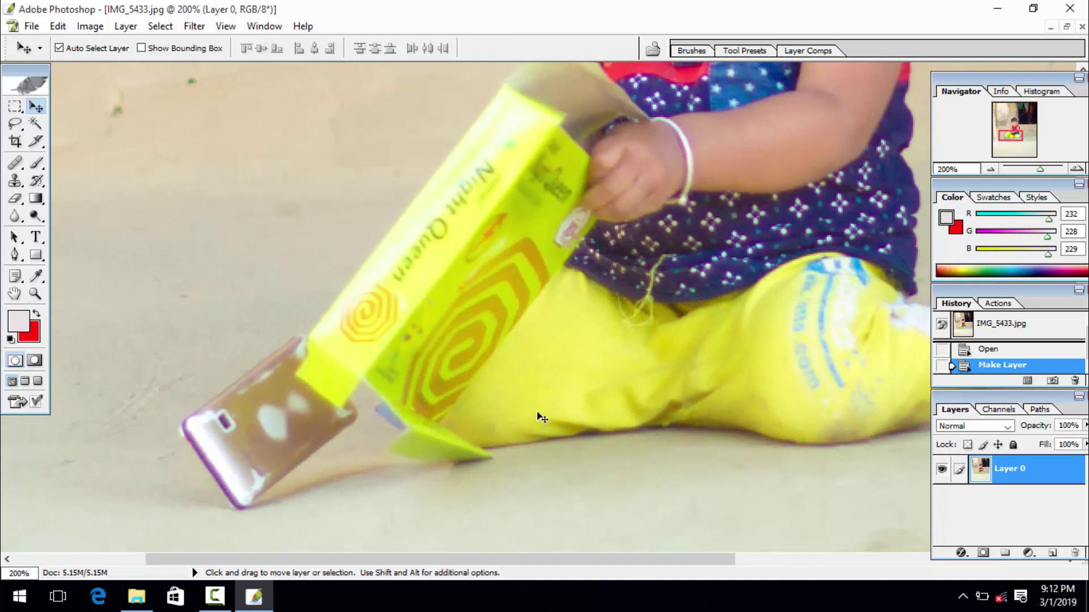
Zoom to 400% on the phone and pan to the yellow box's lower edge, with the Pen tool ready
click(35, 294)
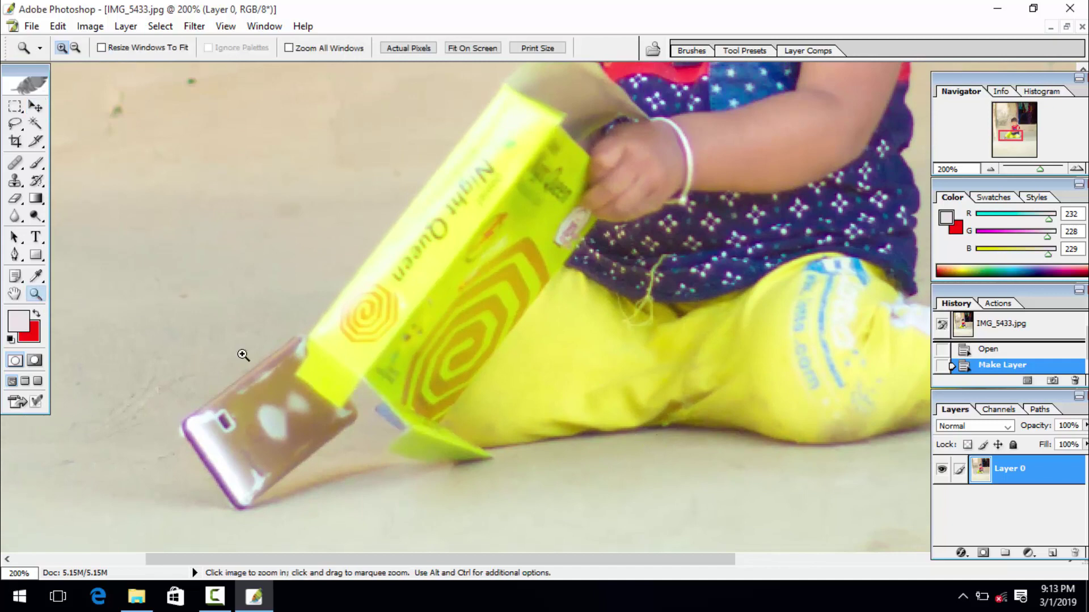
click(366, 373)
click(348, 373)
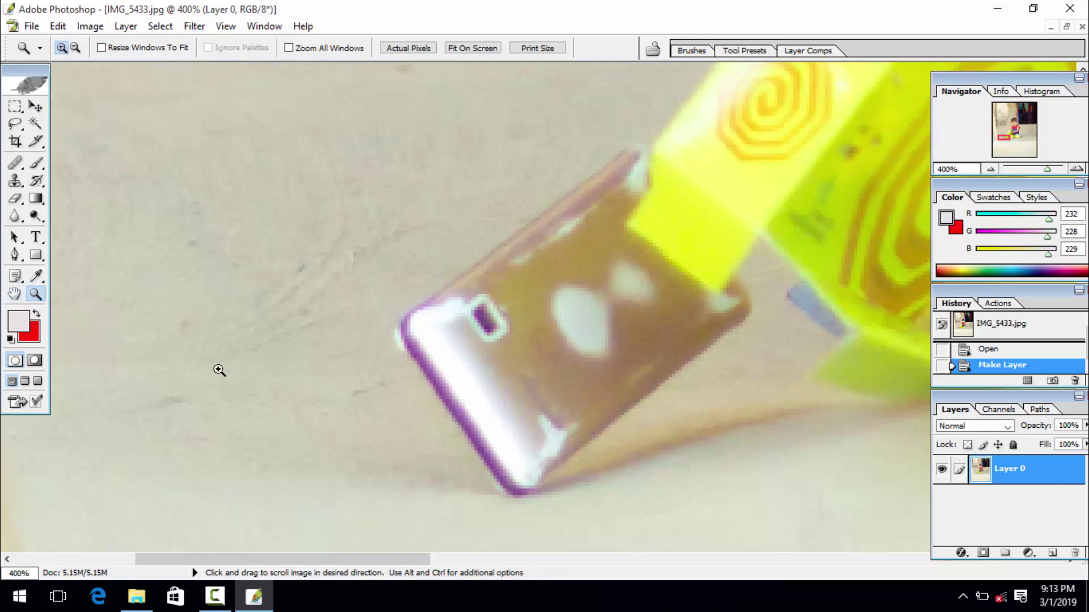
drag(437, 426, 372, 387)
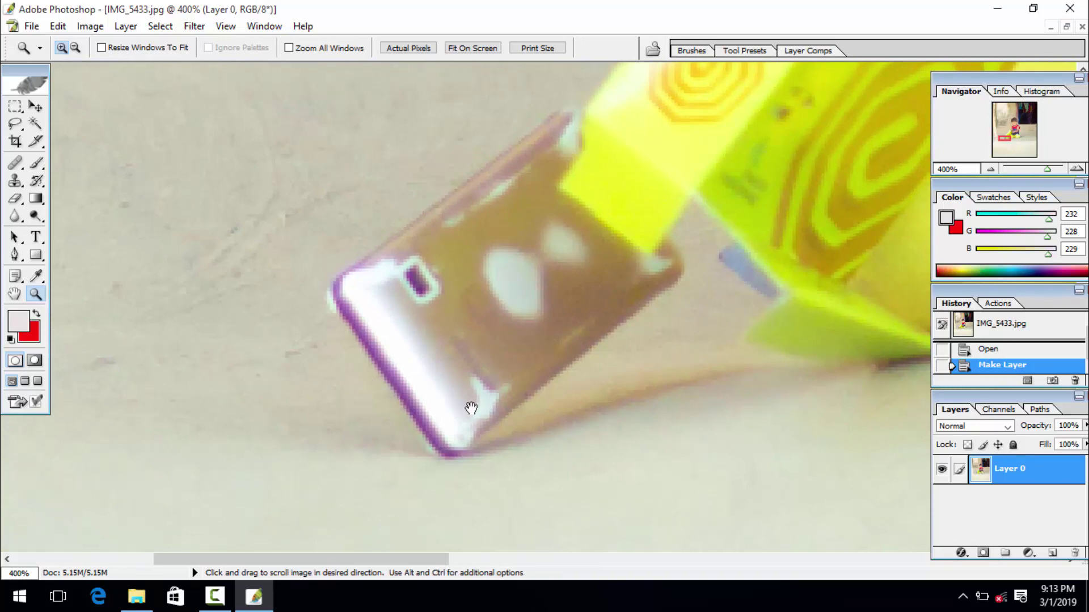
drag(448, 407, 199, 377)
mouse_move(389, 389)
mouse_down()
mouse_move(302, 502)
mouse_move(301, 464)
mouse_up()
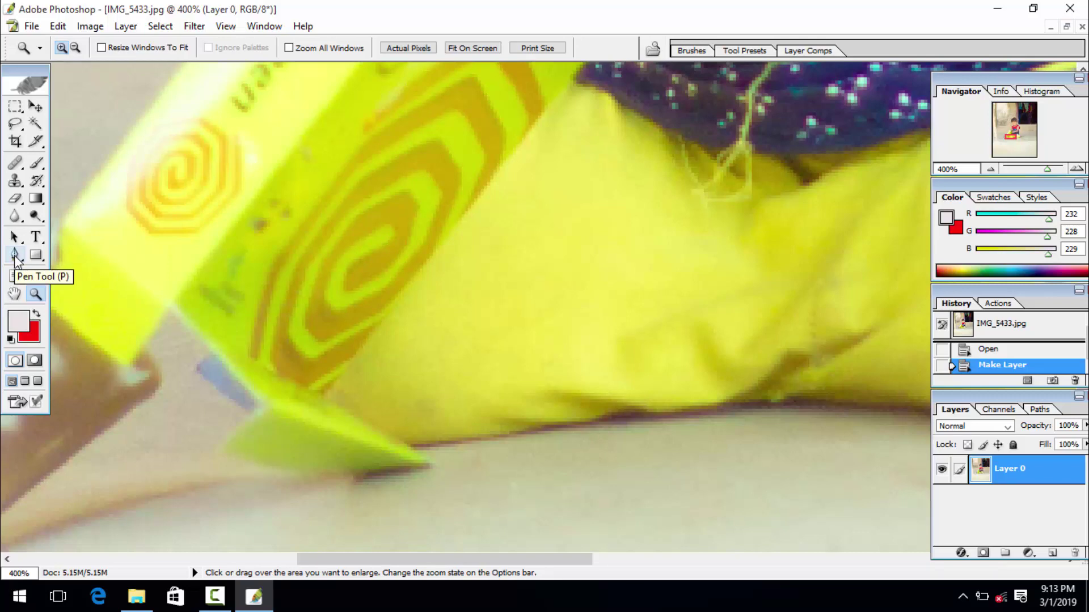
click(15, 257)
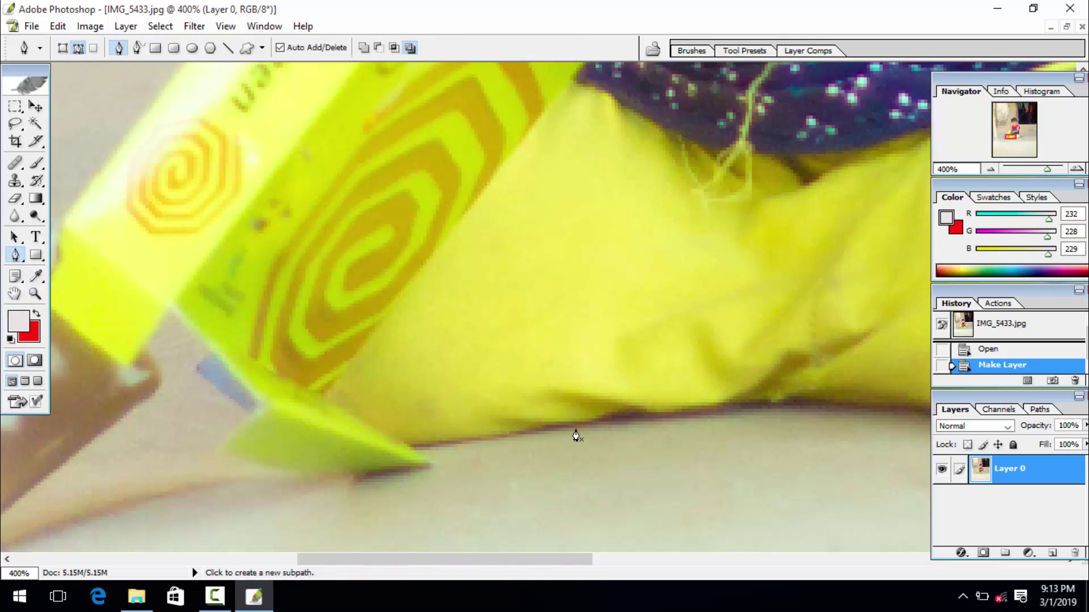
Start the path along the yellow box's bottom edge and around its lower corner
click(624, 419)
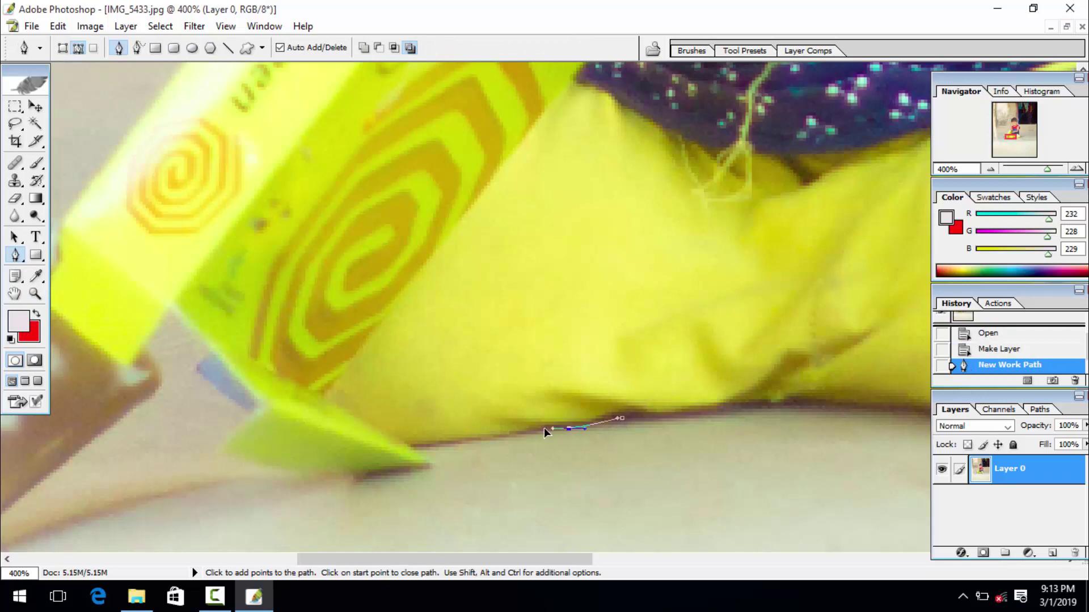
mouse_move(576, 429)
mouse_down()
mouse_move(547, 431)
mouse_move(585, 405)
mouse_up()
click(539, 406)
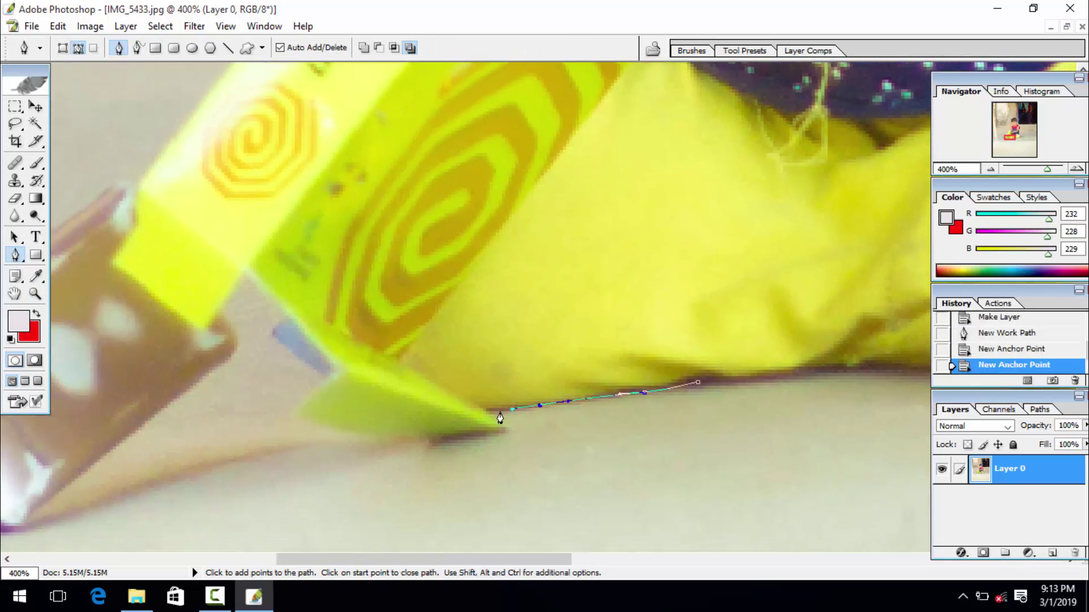
click(489, 413)
mouse_move(467, 420)
mouse_down()
mouse_move(578, 422)
mouse_move(518, 426)
mouse_up()
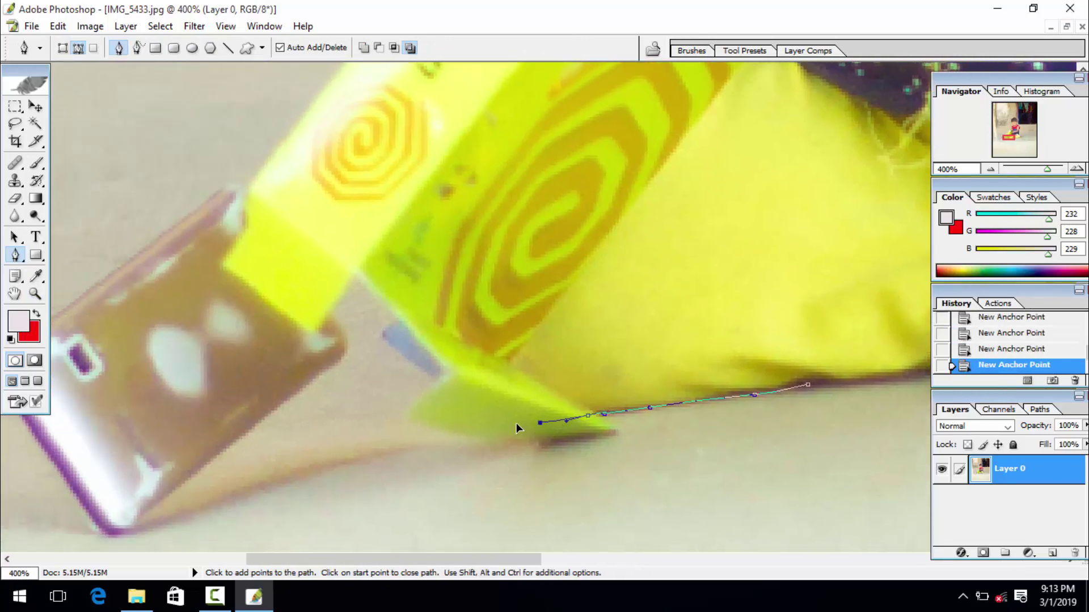
mouse_move(445, 428)
mouse_down()
mouse_move(531, 429)
mouse_move(499, 423)
mouse_move(523, 382)
mouse_move(559, 453)
mouse_up()
Trace the path up the box's side and around its folded flap
click(547, 420)
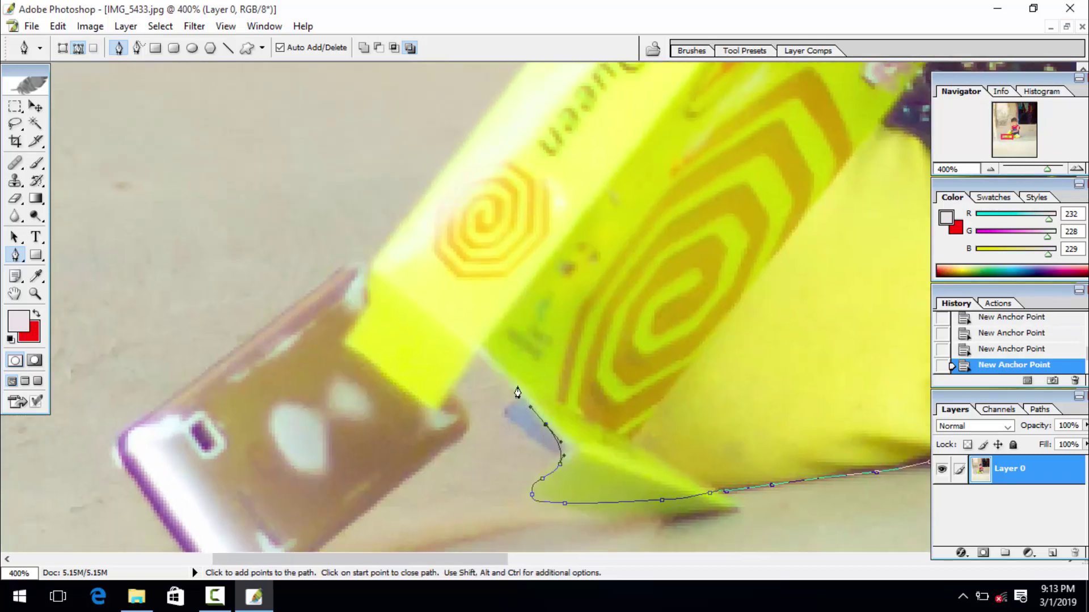
mouse_move(519, 381)
mouse_down()
mouse_move(506, 372)
mouse_move(545, 463)
mouse_up()
click(524, 430)
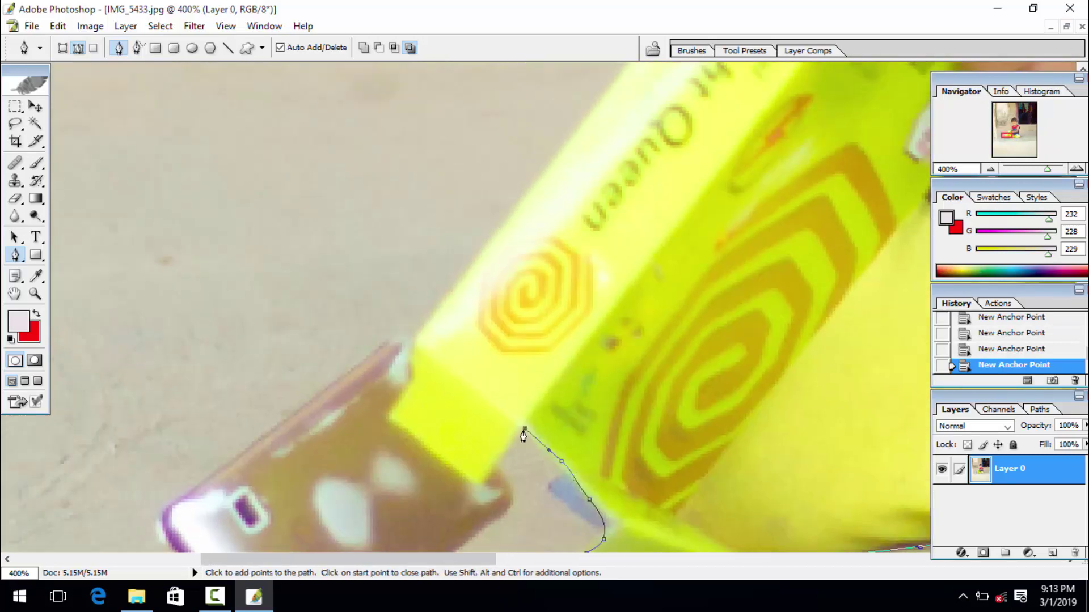
click(497, 462)
click(481, 479)
drag(457, 470, 435, 461)
drag(387, 419, 444, 493)
click(451, 492)
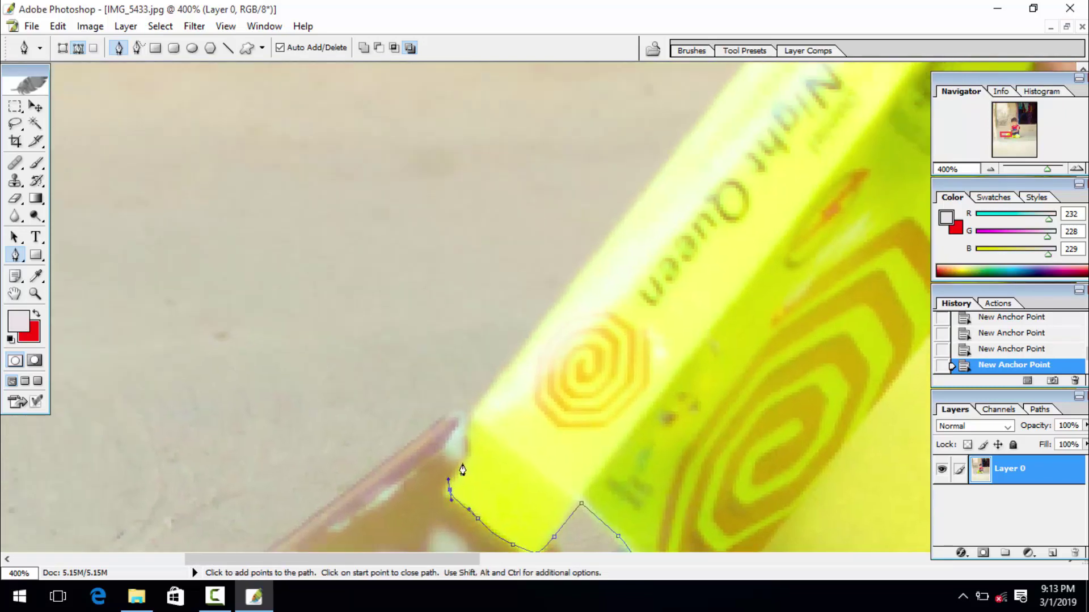
click(465, 460)
drag(469, 434, 503, 513)
click(514, 468)
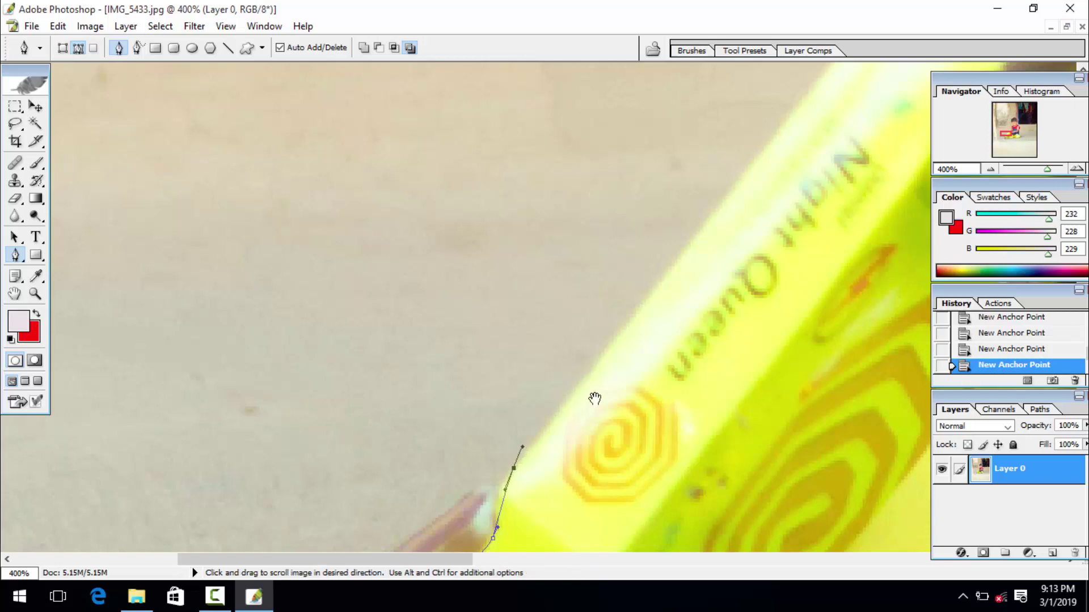
Extend the path up the box's long upper edge toward its top
drag(593, 396, 570, 487)
click(616, 427)
click(628, 400)
drag(643, 365, 556, 470)
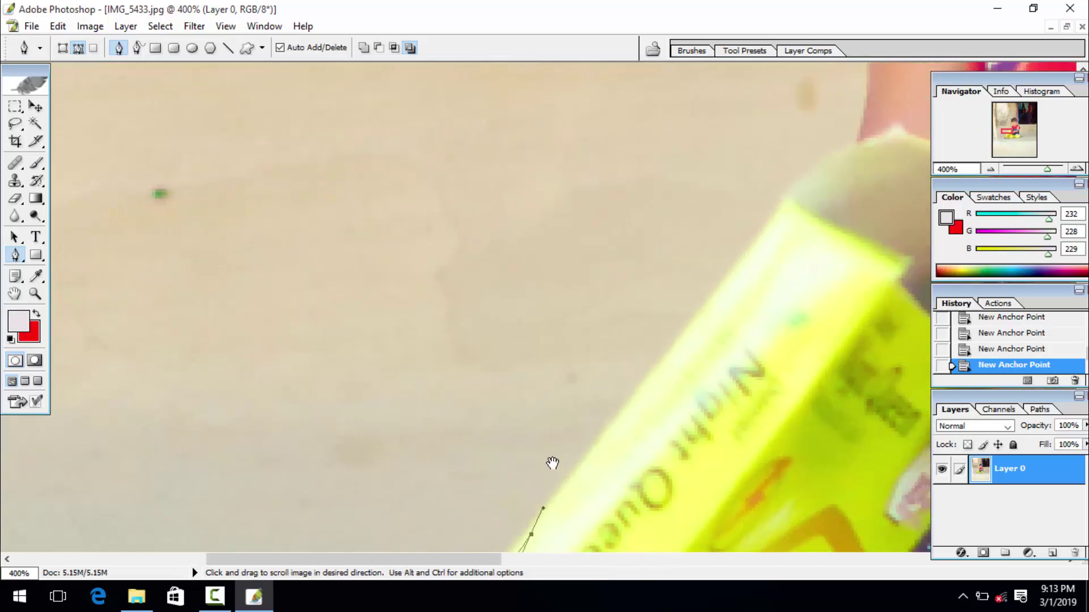
click(627, 400)
click(644, 382)
click(660, 364)
drag(677, 320, 658, 417)
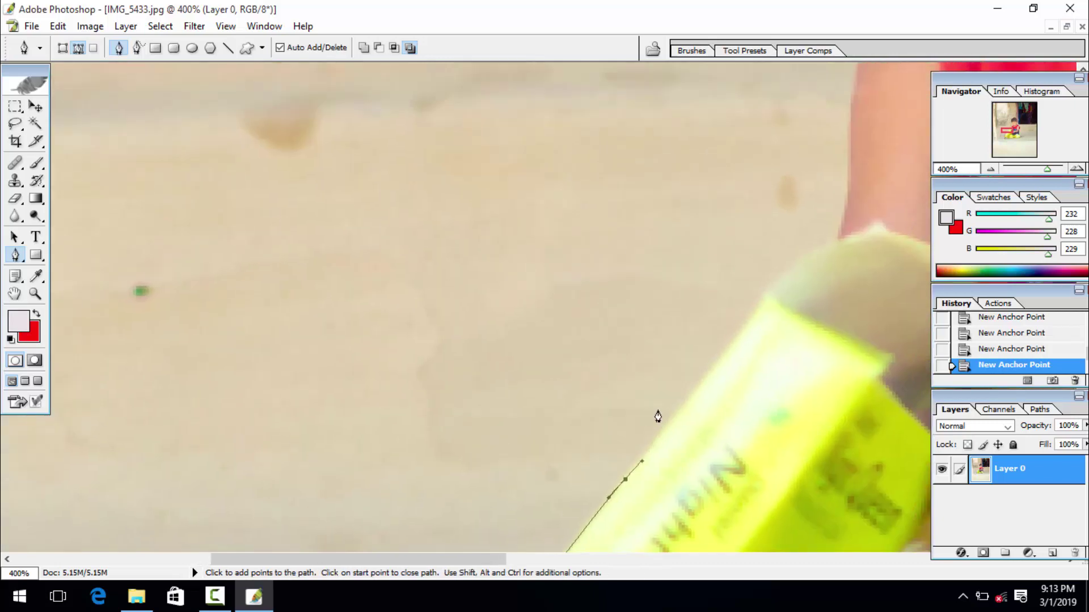
Carry the path past the box's top end to where it meets the hand
click(708, 373)
click(729, 344)
drag(746, 329, 707, 423)
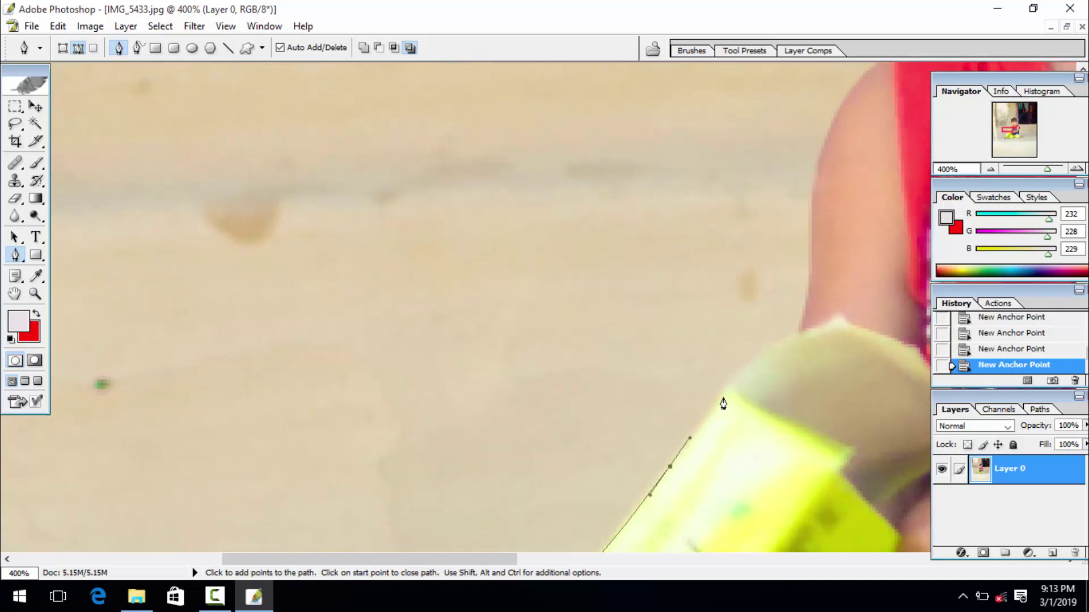
click(713, 410)
click(725, 395)
click(738, 379)
click(770, 358)
click(797, 343)
Trace up the child's arm to where it meets the red shirt and along the shoulder top
drag(815, 318, 819, 420)
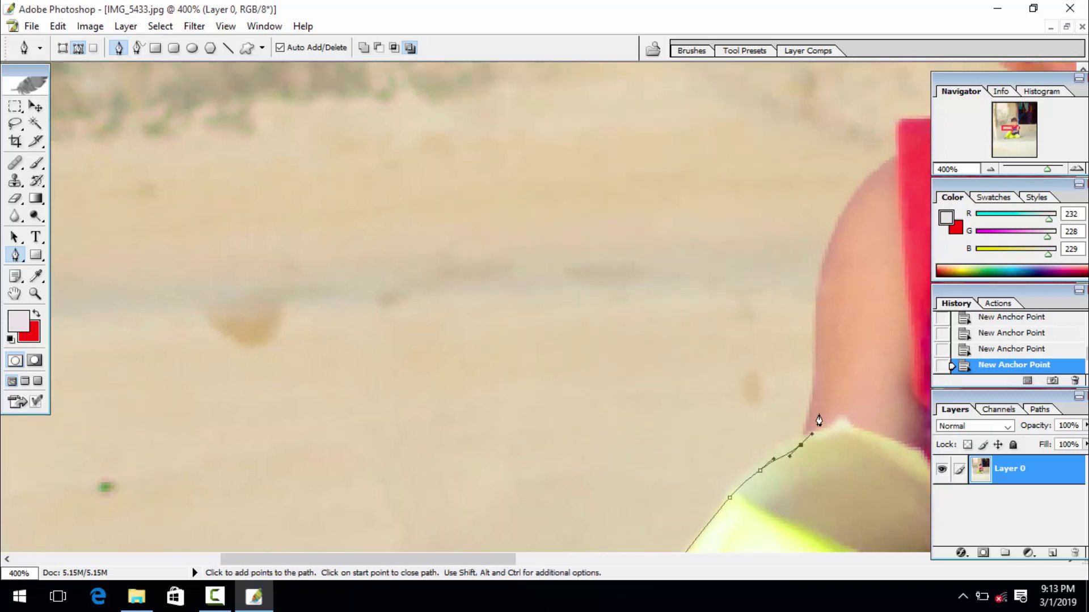
click(813, 360)
click(813, 338)
drag(817, 308, 811, 389)
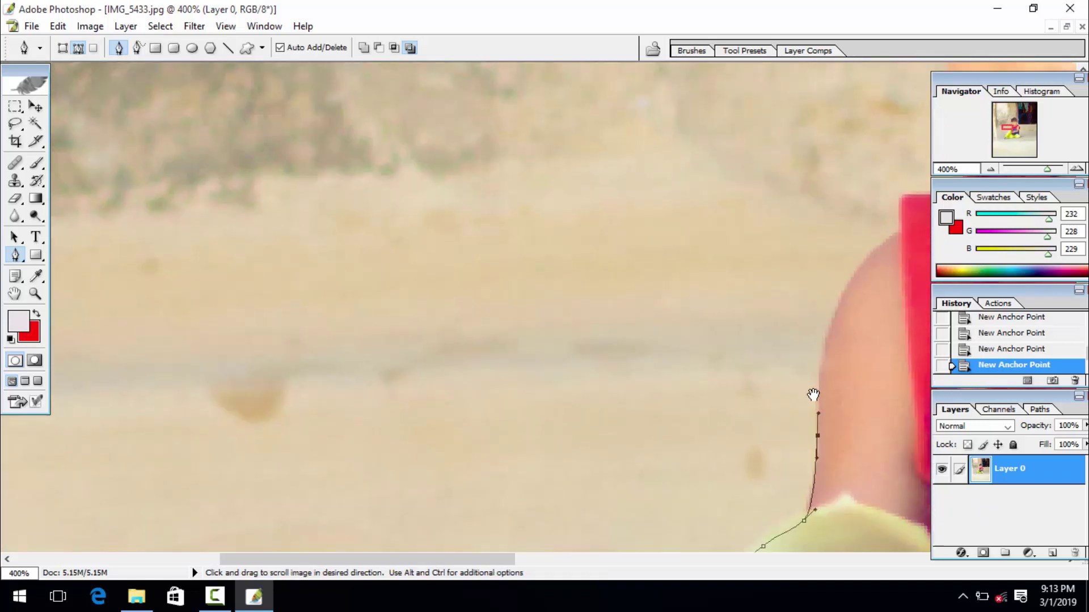
click(832, 322)
click(838, 310)
drag(844, 302, 838, 376)
click(869, 347)
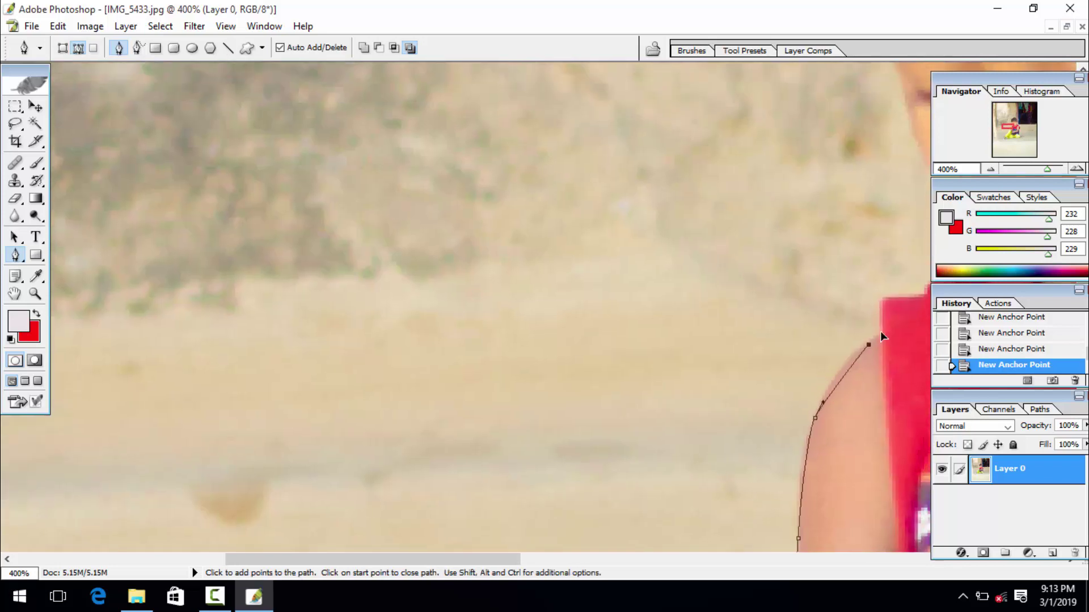
drag(879, 335, 805, 396)
click(803, 381)
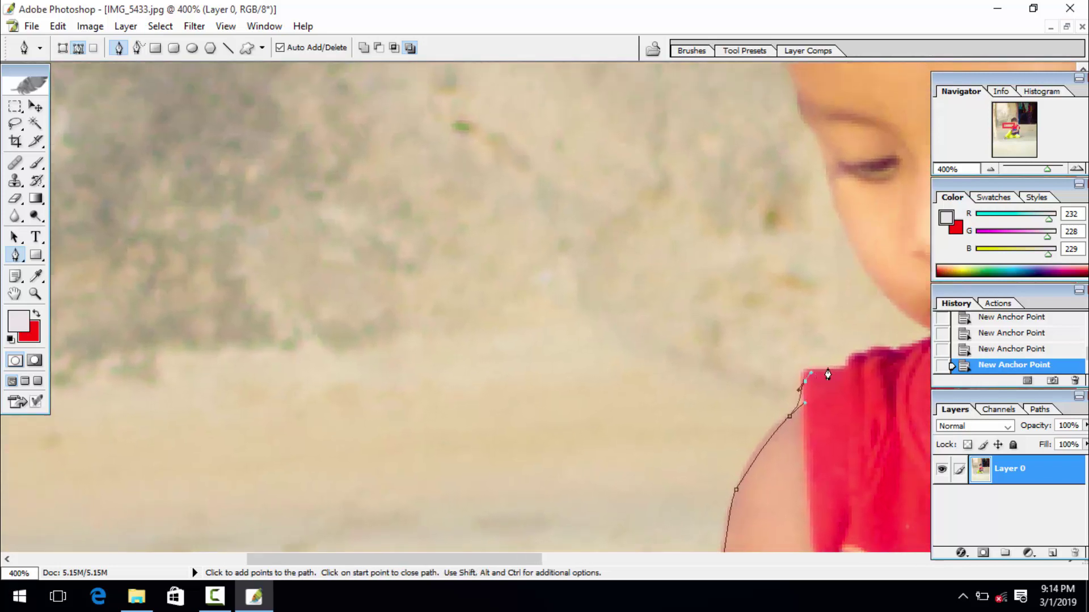
click(860, 359)
Continue the path along the shoulder to the neck, chin, cheek and hairline
drag(880, 353, 769, 437)
click(815, 414)
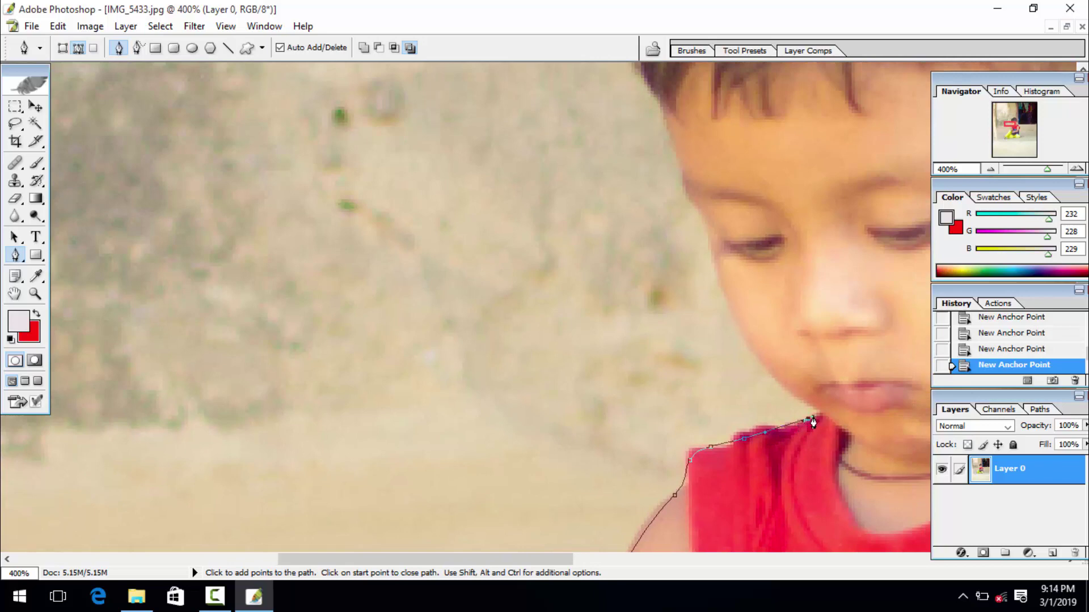
click(763, 370)
drag(761, 376, 813, 446)
click(766, 350)
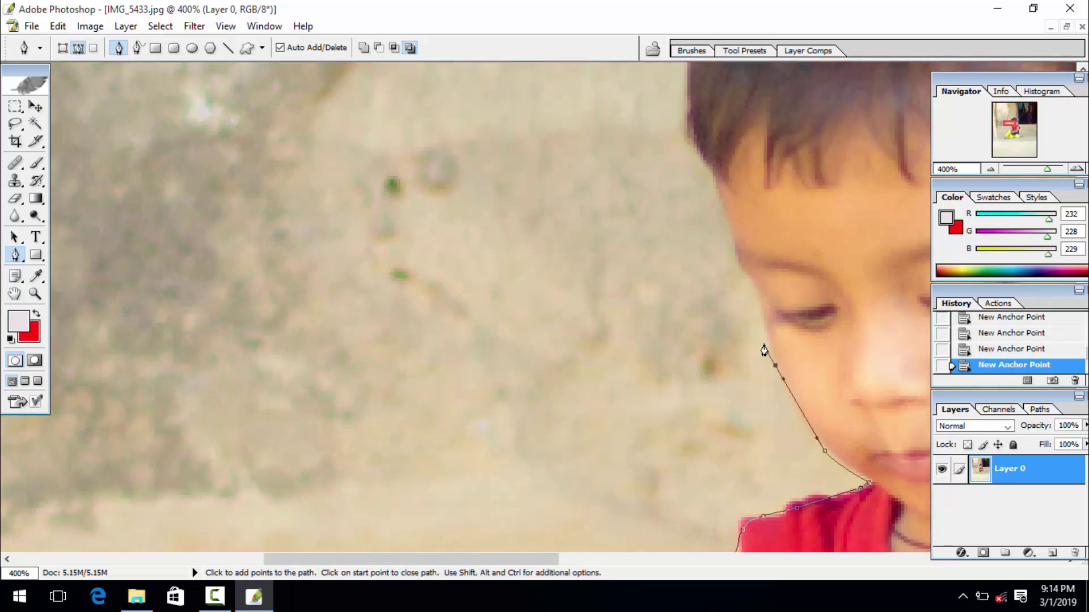
drag(757, 320, 806, 419)
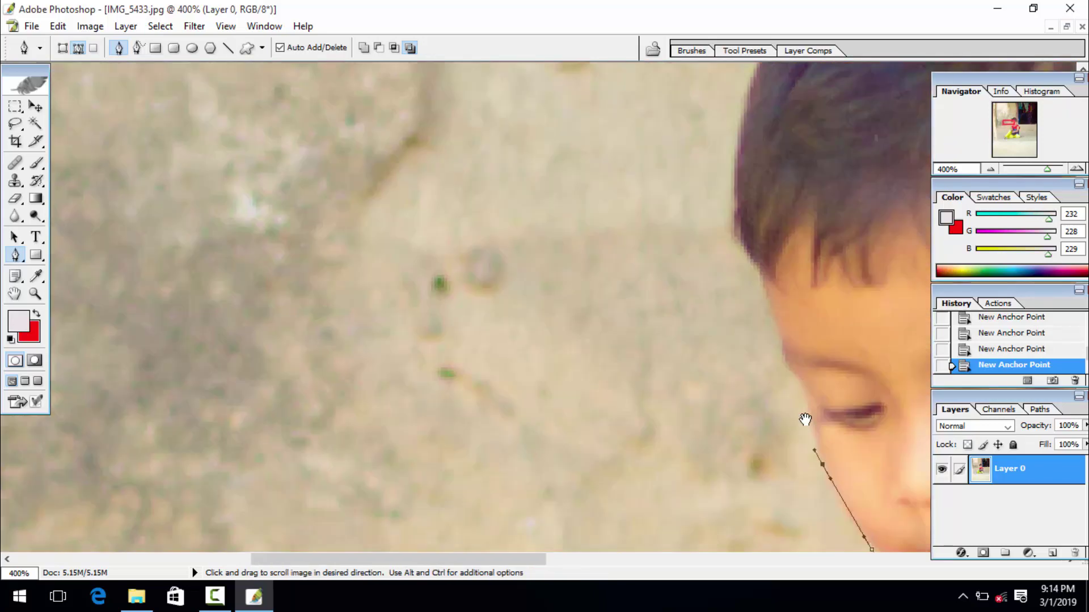
click(777, 334)
drag(774, 326, 778, 407)
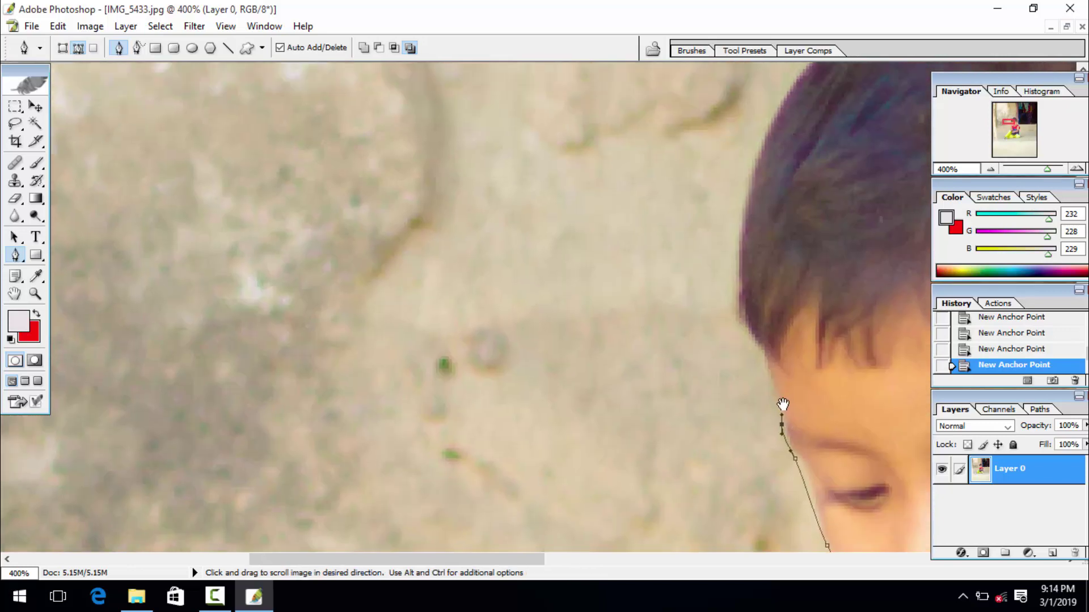
click(753, 340)
Curve the path over the hair across the top of the head and down toward the ear
mouse_move(729, 292)
mouse_down()
mouse_move(751, 376)
mouse_move(709, 336)
mouse_move(706, 295)
mouse_up()
drag(713, 241, 676, 284)
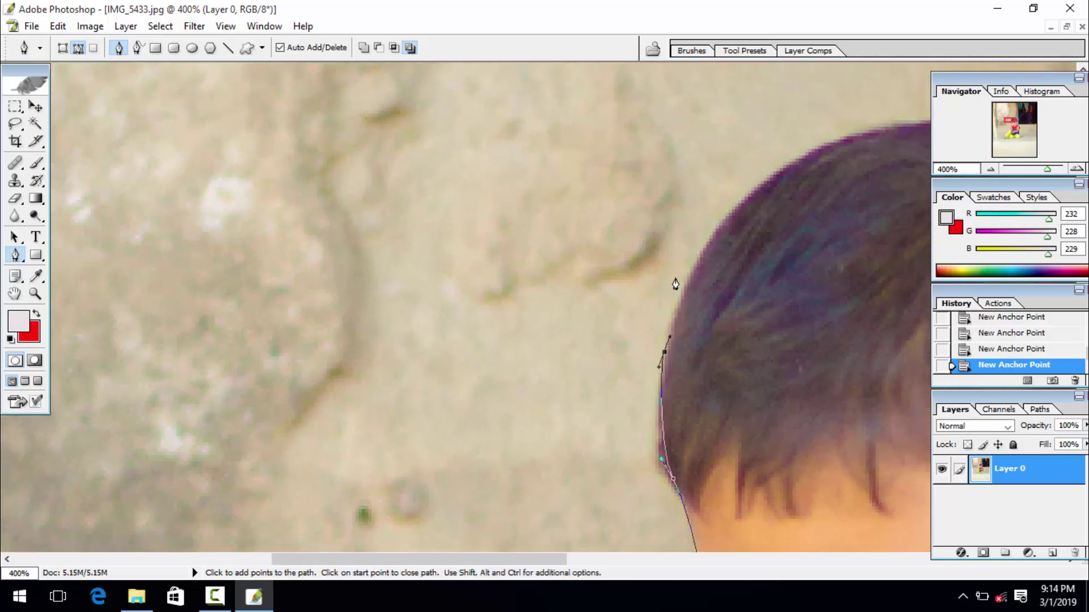
mouse_move(714, 223)
mouse_down()
mouse_move(733, 208)
mouse_move(634, 285)
mouse_up()
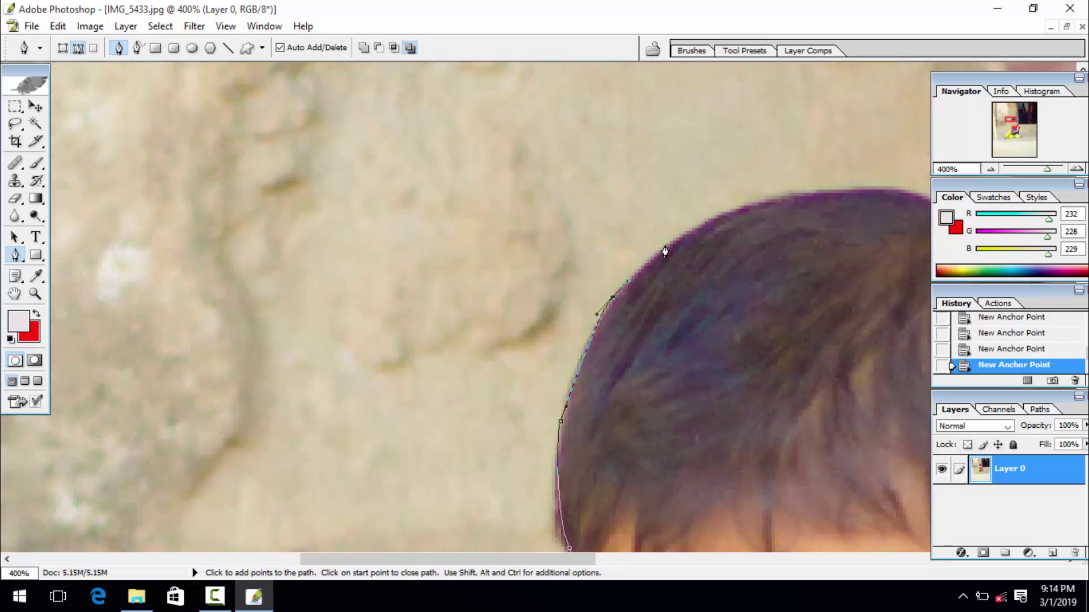
mouse_move(692, 228)
mouse_down()
mouse_move(805, 213)
mouse_move(554, 236)
mouse_up()
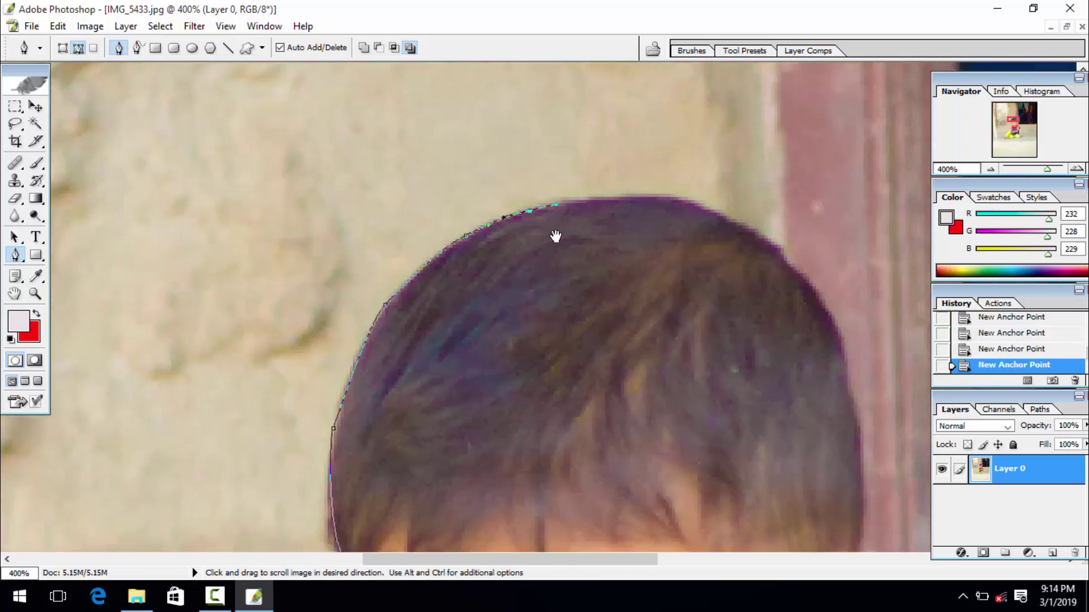
drag(613, 203, 733, 227)
mouse_move(790, 287)
mouse_down()
mouse_move(674, 214)
mouse_move(709, 230)
mouse_up()
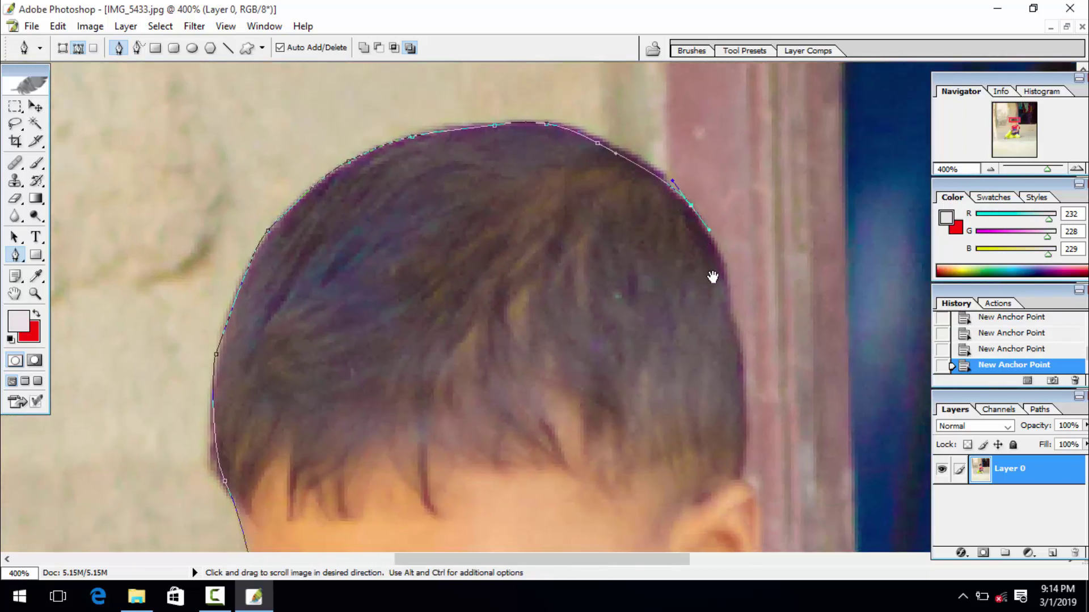
drag(712, 279, 712, 247)
drag(734, 311, 742, 353)
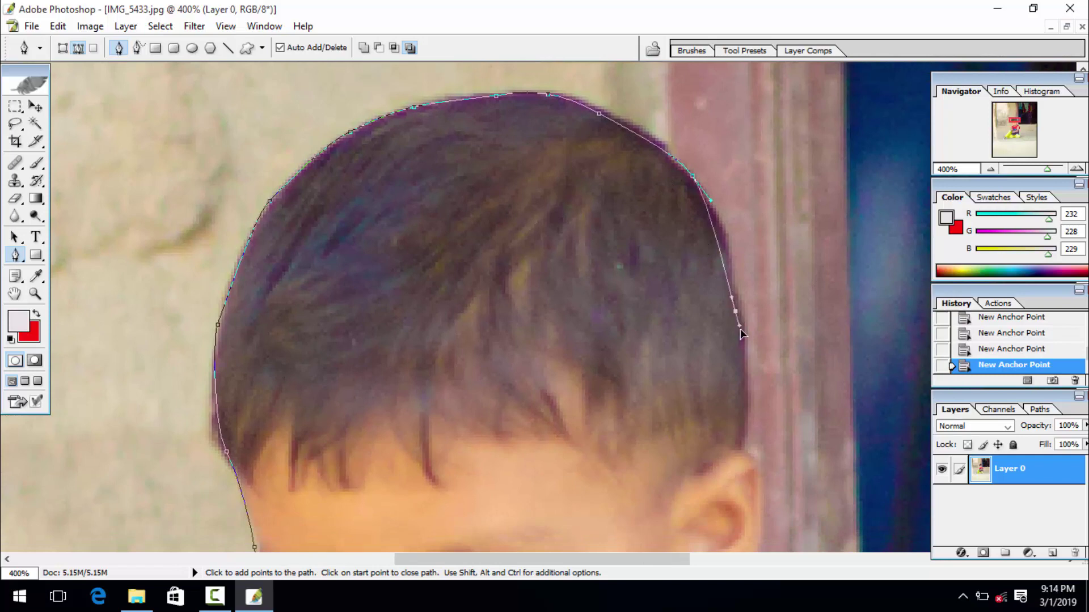
drag(743, 418, 743, 324)
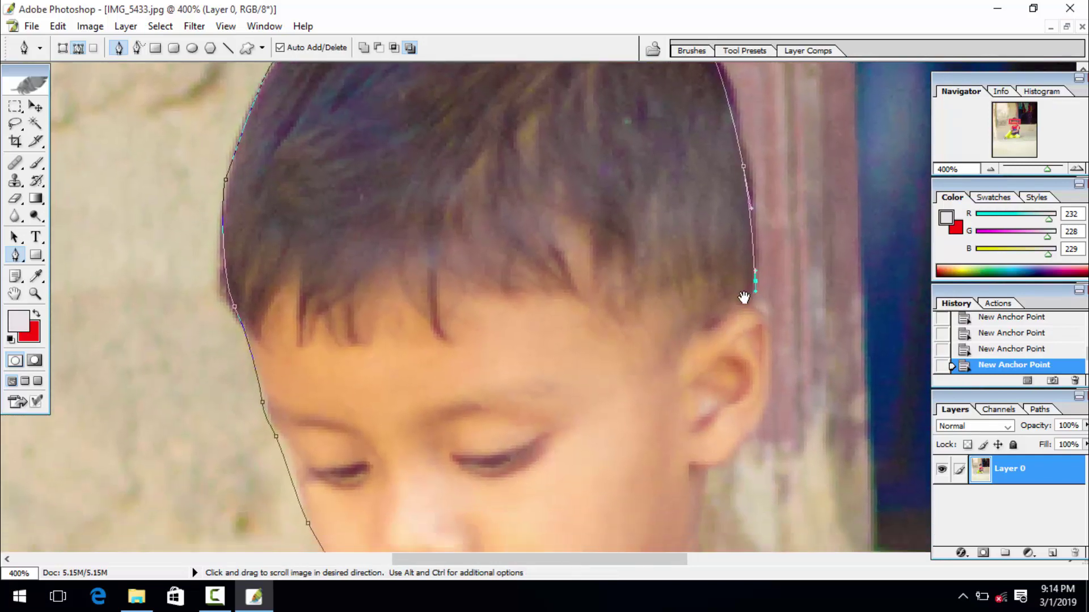
mouse_move(743, 361)
mouse_down()
mouse_move(743, 293)
mouse_move(758, 303)
mouse_up()
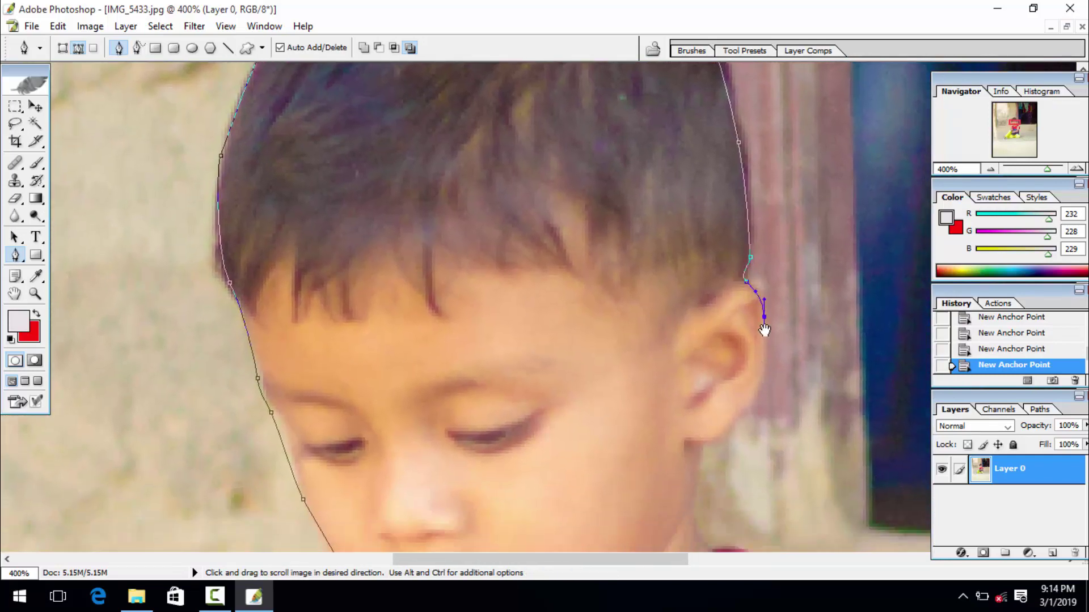
Trace around the ear, jaw and neck, then down the shoulder edge
drag(762, 402, 762, 327)
click(737, 356)
drag(716, 377, 713, 317)
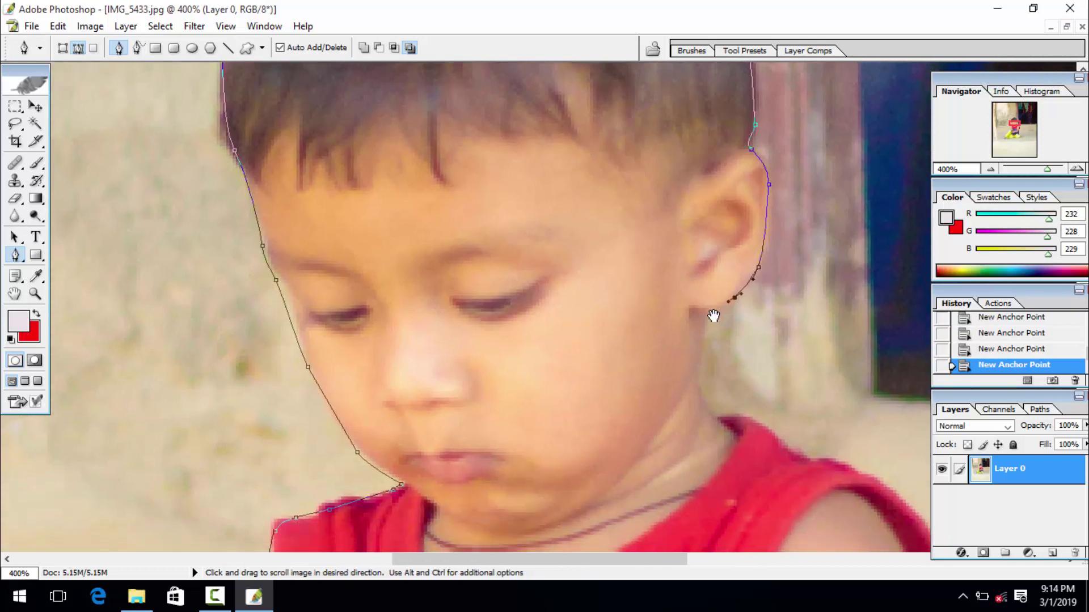
click(711, 314)
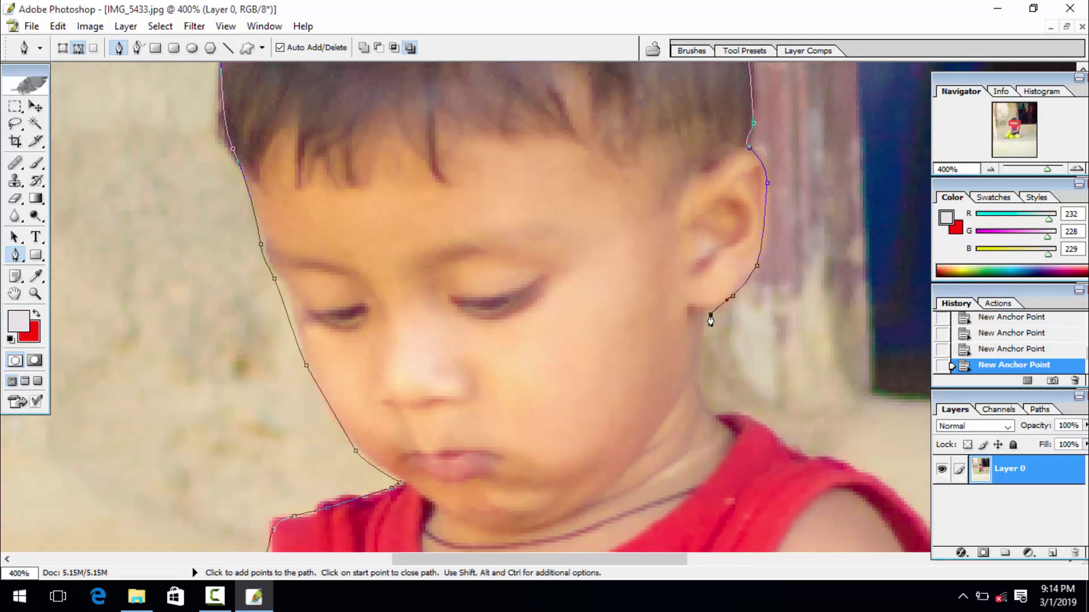
drag(705, 388, 683, 335)
click(686, 356)
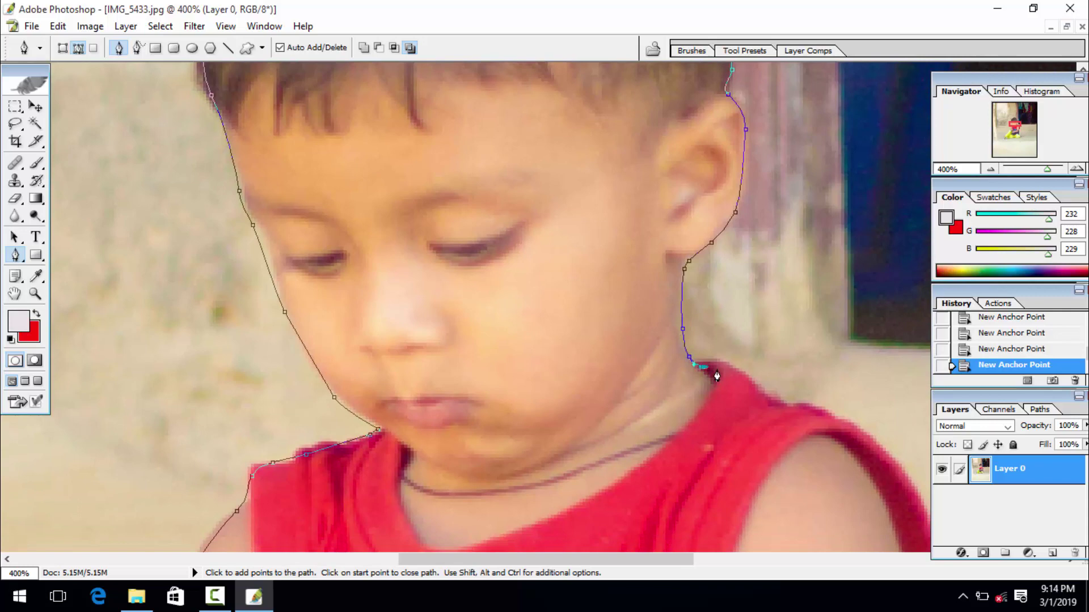
drag(717, 377, 627, 321)
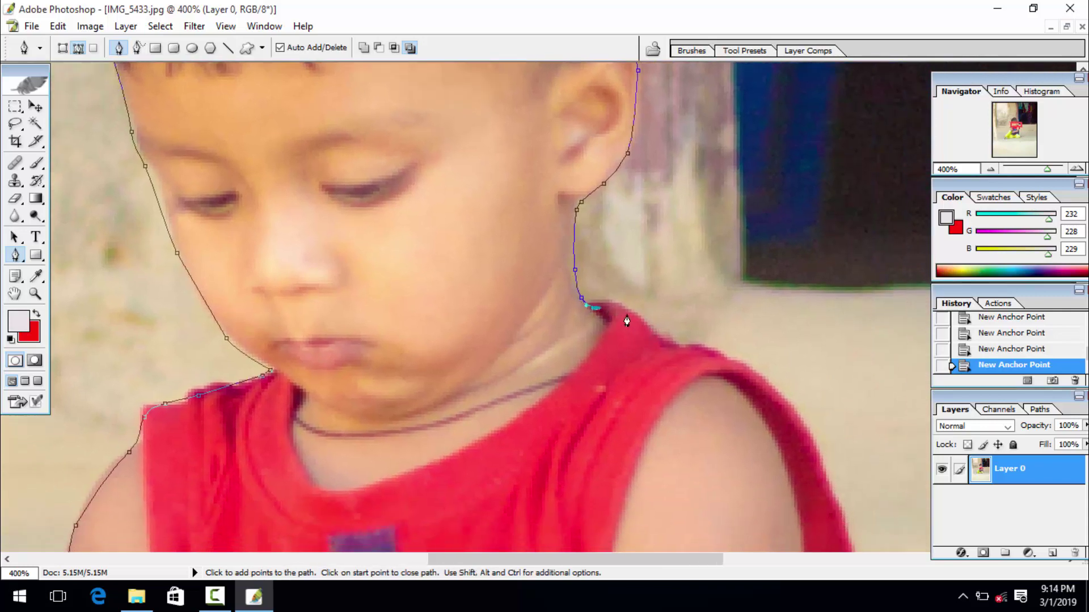
click(713, 355)
click(736, 369)
drag(729, 365, 618, 264)
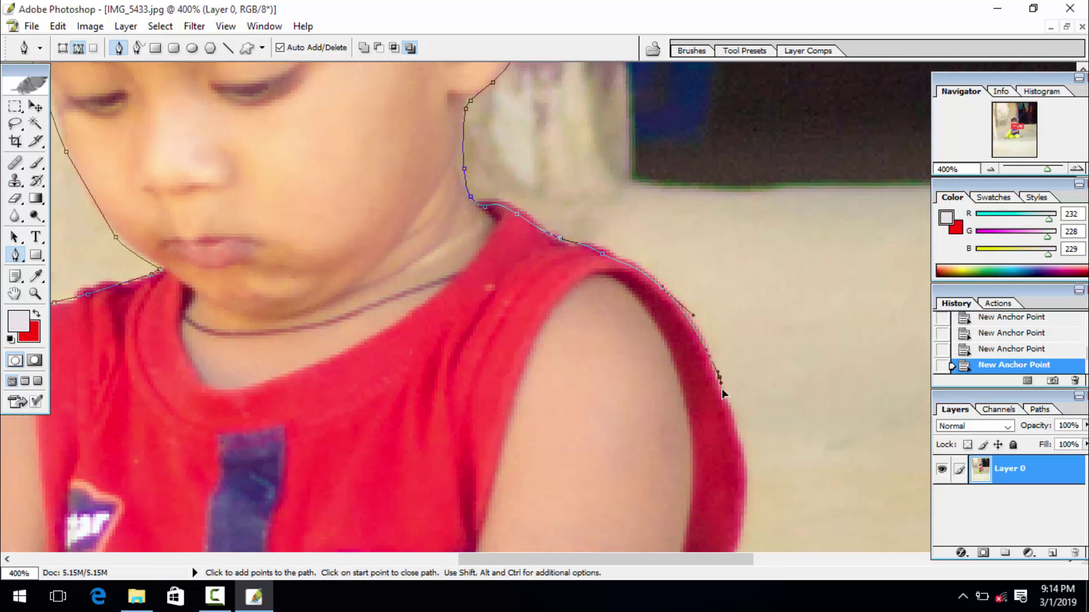
click(727, 408)
Extend the path down the arm's lower edge onto the patterned skirt
scroll(736, 341, down, 3)
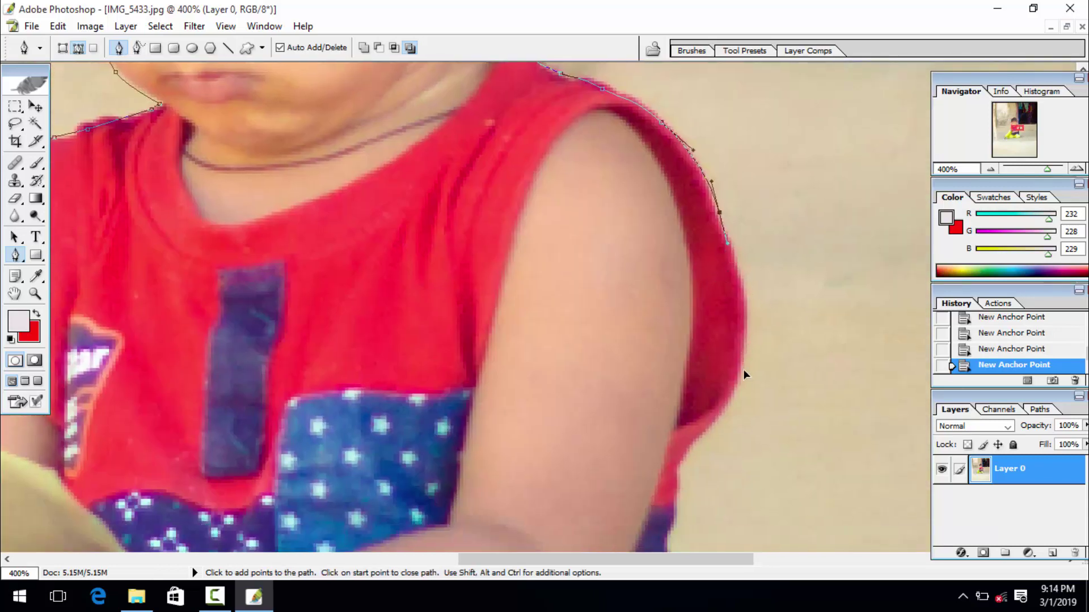
drag(743, 359, 740, 388)
scroll(732, 386, down, 2)
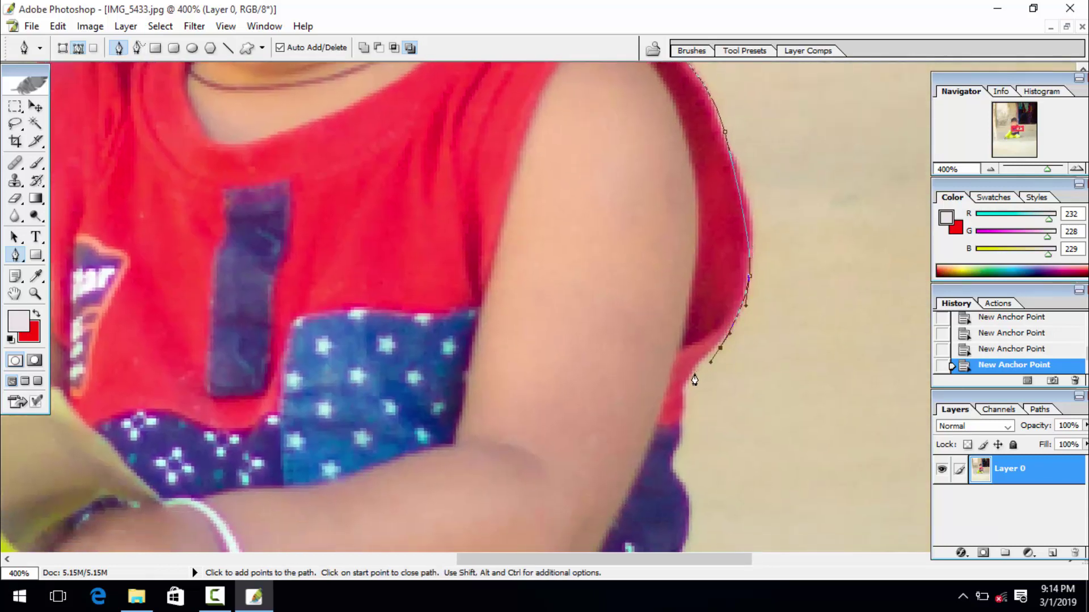
drag(681, 424, 716, 202)
click(690, 335)
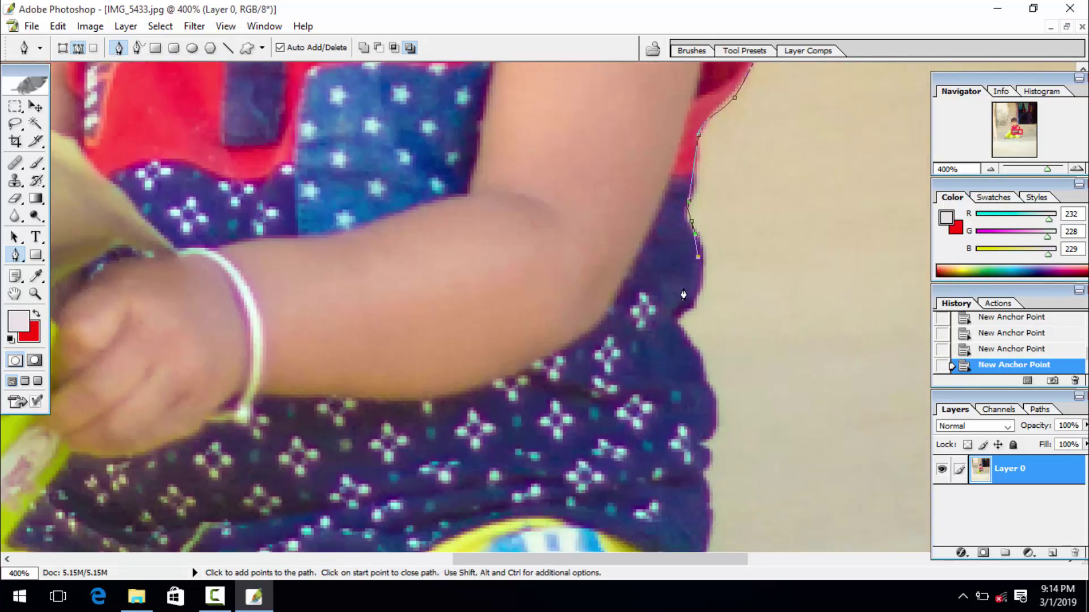
click(714, 388)
drag(712, 420, 704, 236)
click(702, 298)
Continue the path down the skirt to the yellow trousers and over the top of the foot
click(703, 345)
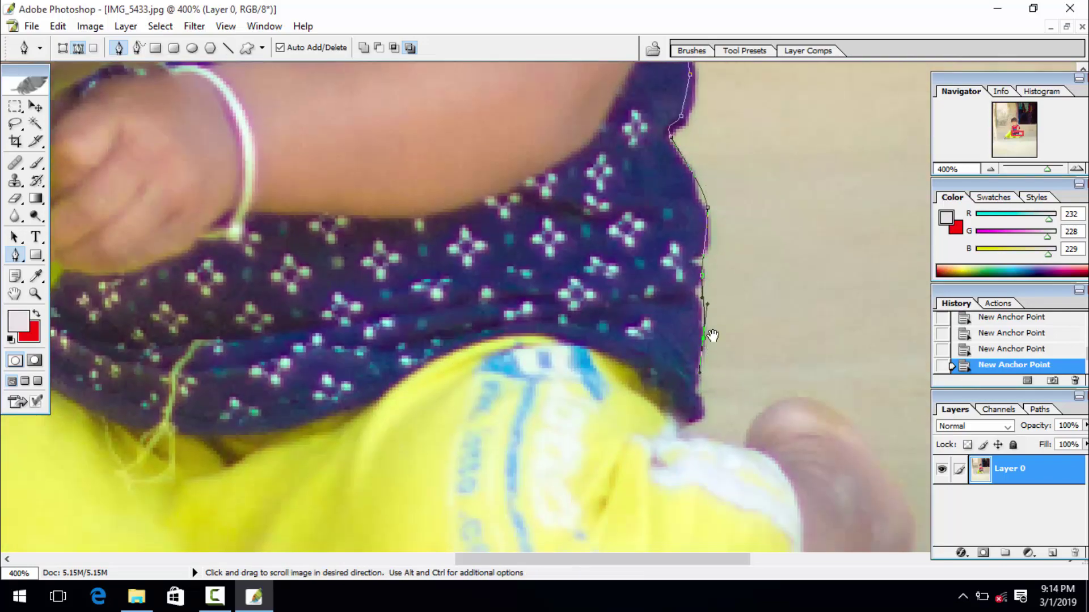
drag(710, 335, 732, 230)
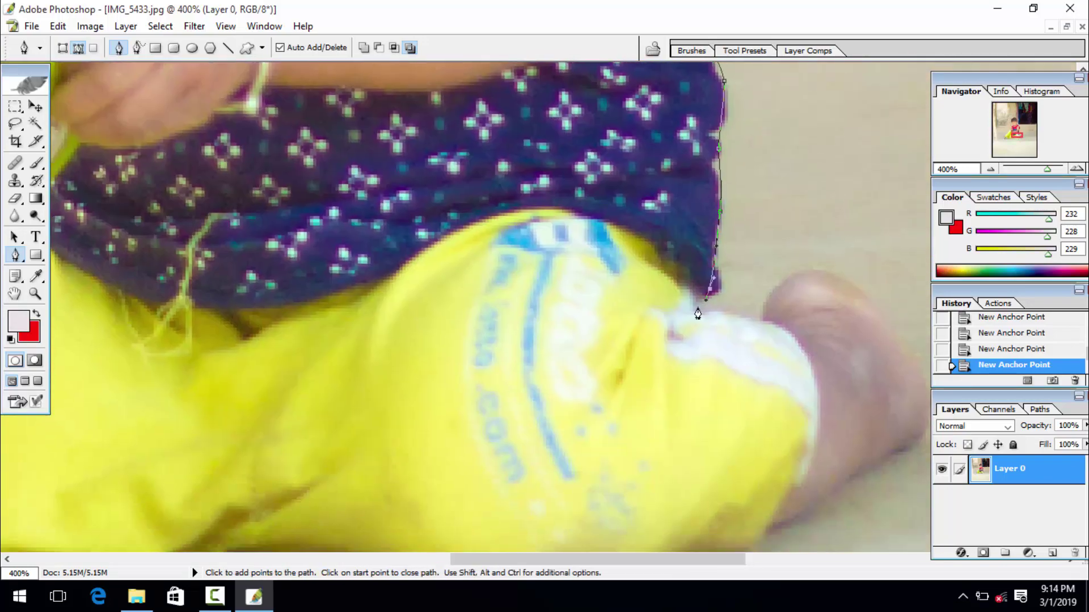
drag(730, 320, 743, 322)
mouse_move(834, 280)
mouse_down()
mouse_move(852, 290)
mouse_move(668, 235)
mouse_up()
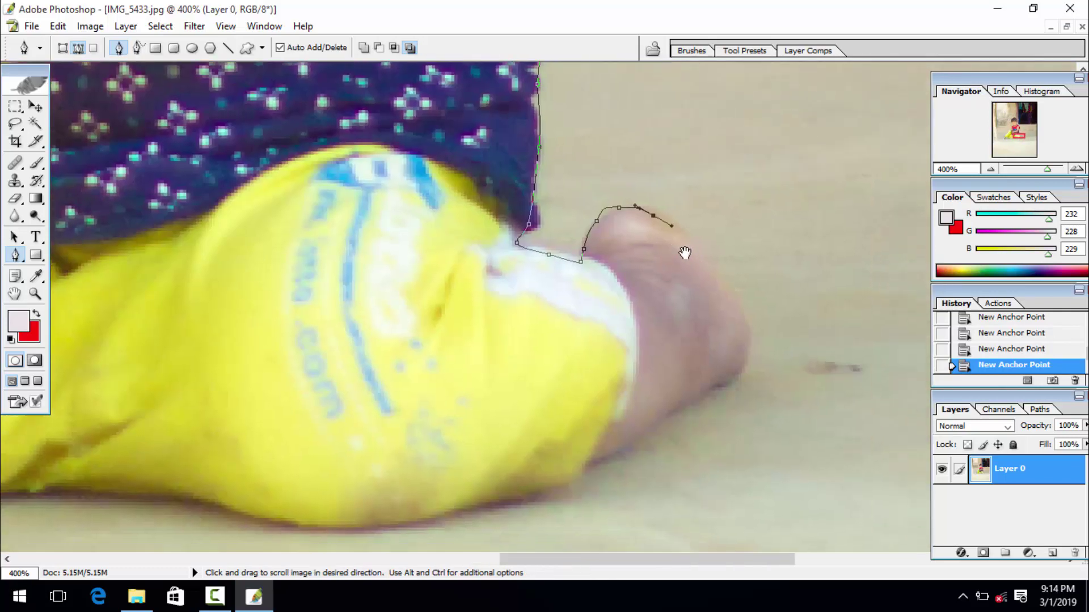
drag(729, 325, 730, 256)
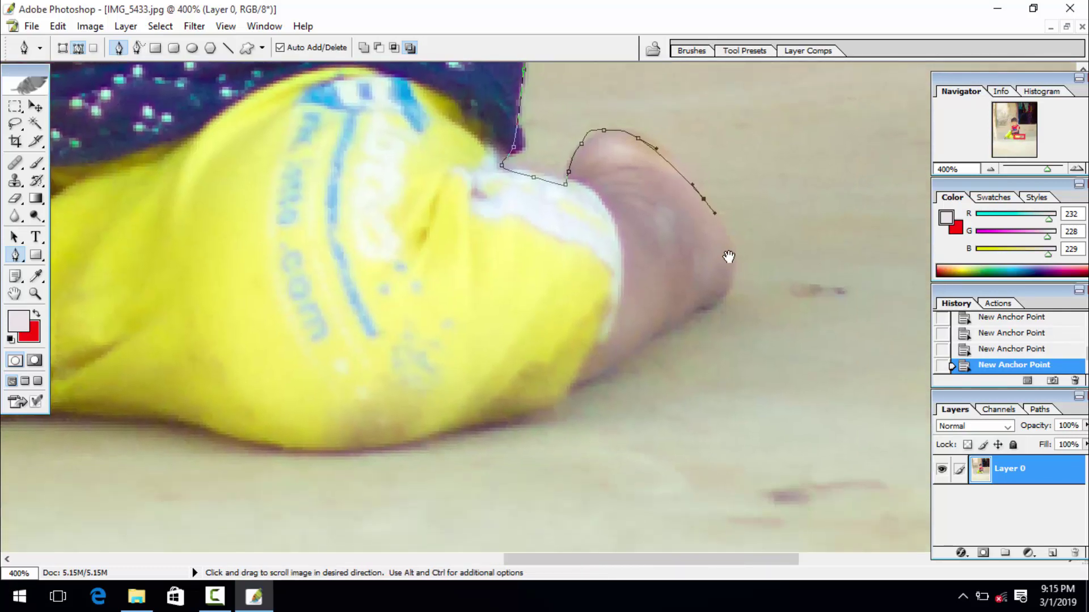
drag(726, 296, 730, 236)
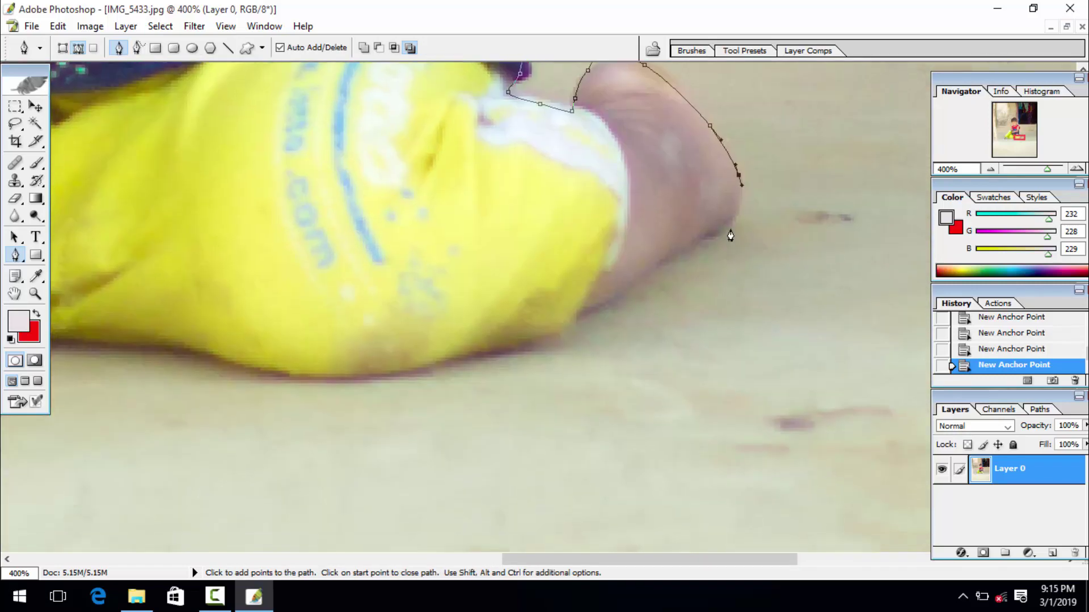
Trace around the toe and underside of the foot and along the trousers' bottom edge
click(729, 243)
drag(710, 278, 747, 240)
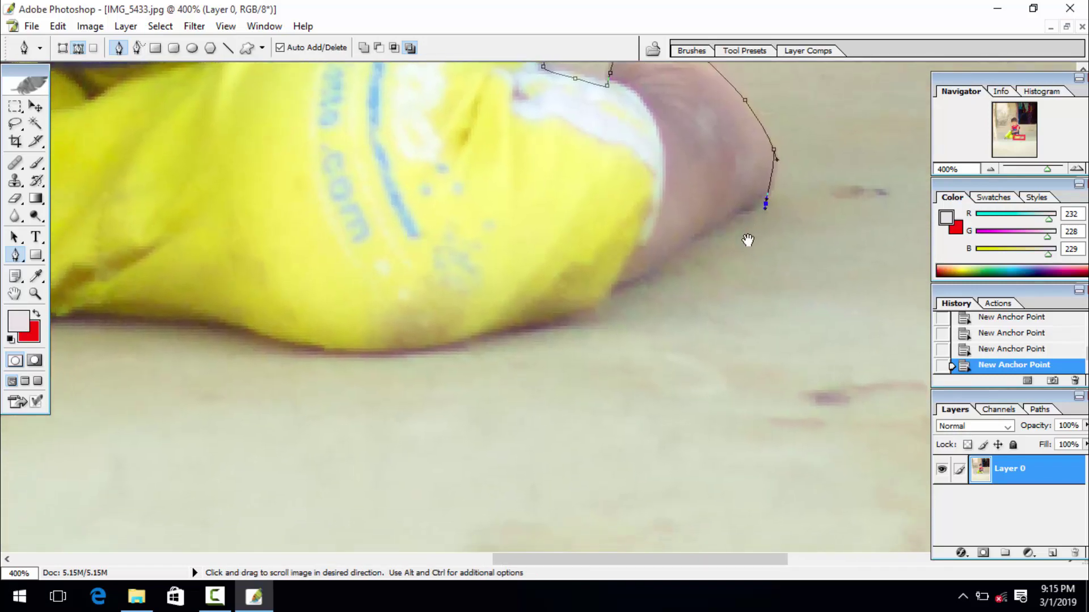
click(701, 249)
drag(649, 297, 732, 251)
click(702, 260)
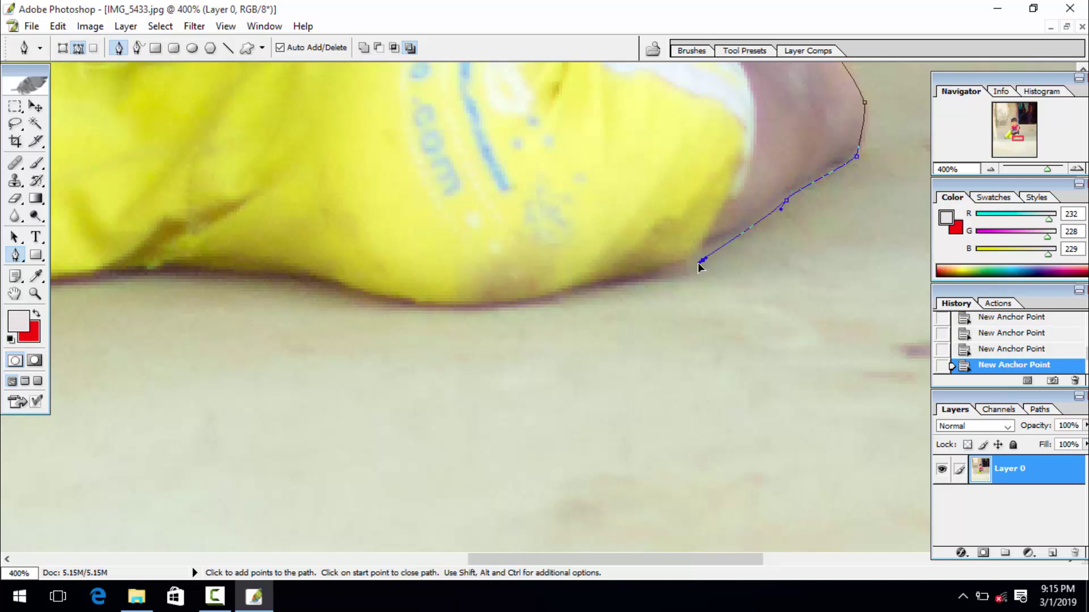
drag(662, 282, 737, 272)
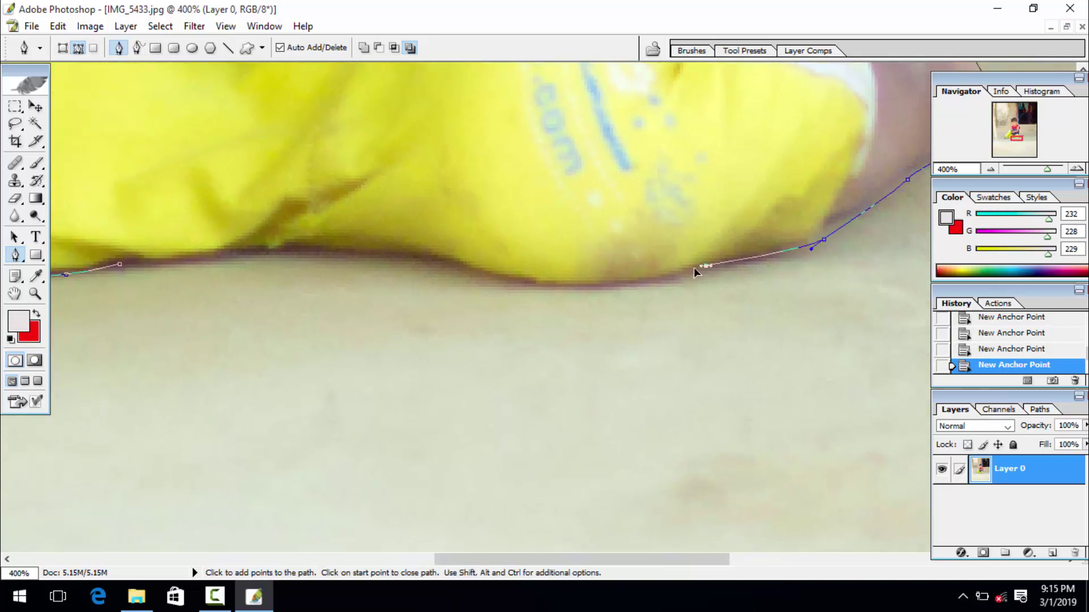
mouse_move(652, 278)
mouse_down()
mouse_move(716, 287)
mouse_move(685, 284)
mouse_move(677, 316)
mouse_move(753, 362)
mouse_up()
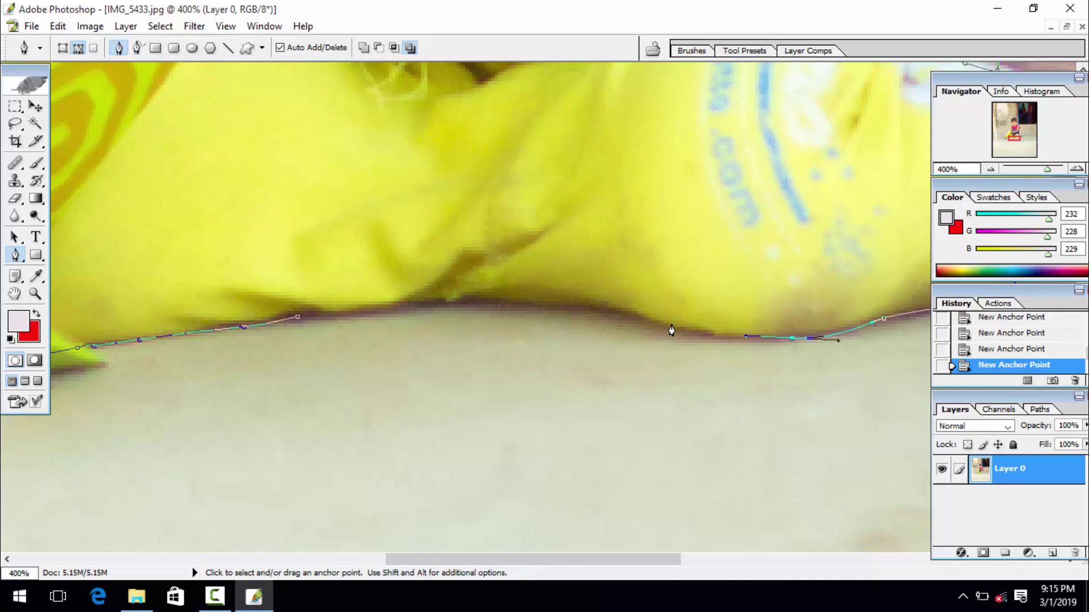
Zoom and pan to bring the path's open end at the trousers' lower edge into view
click(35, 294)
alt+click(224, 341)
alt+click(224, 341)
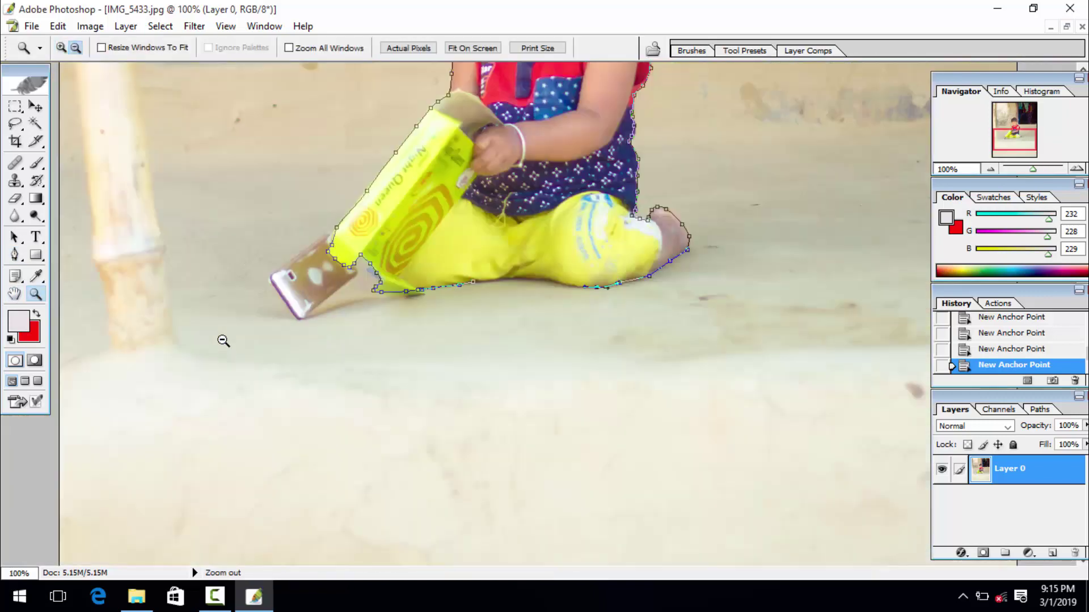
alt+click(223, 341)
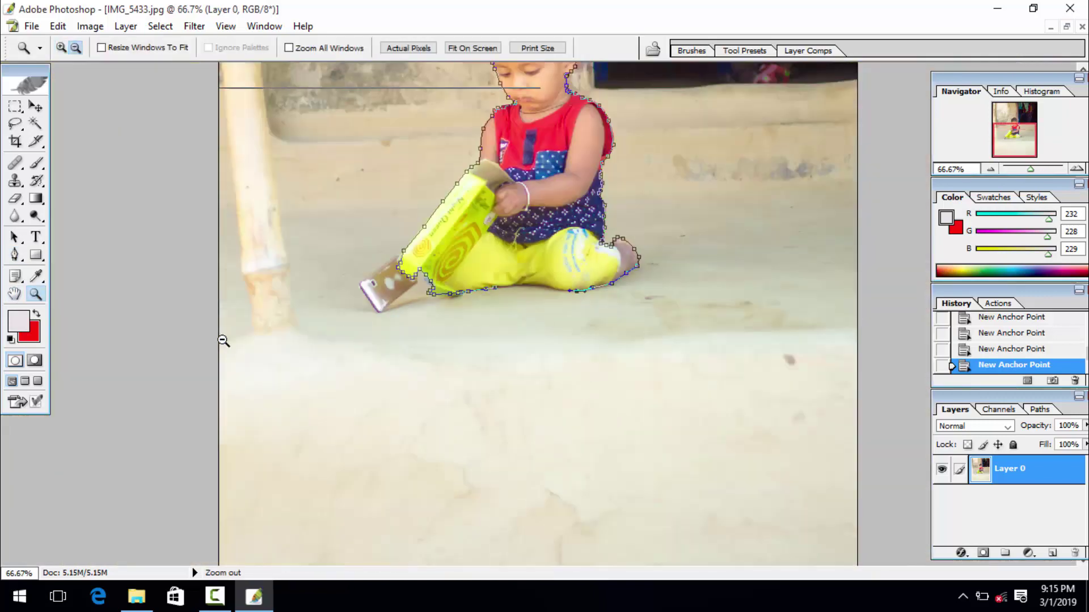
alt+click(223, 341)
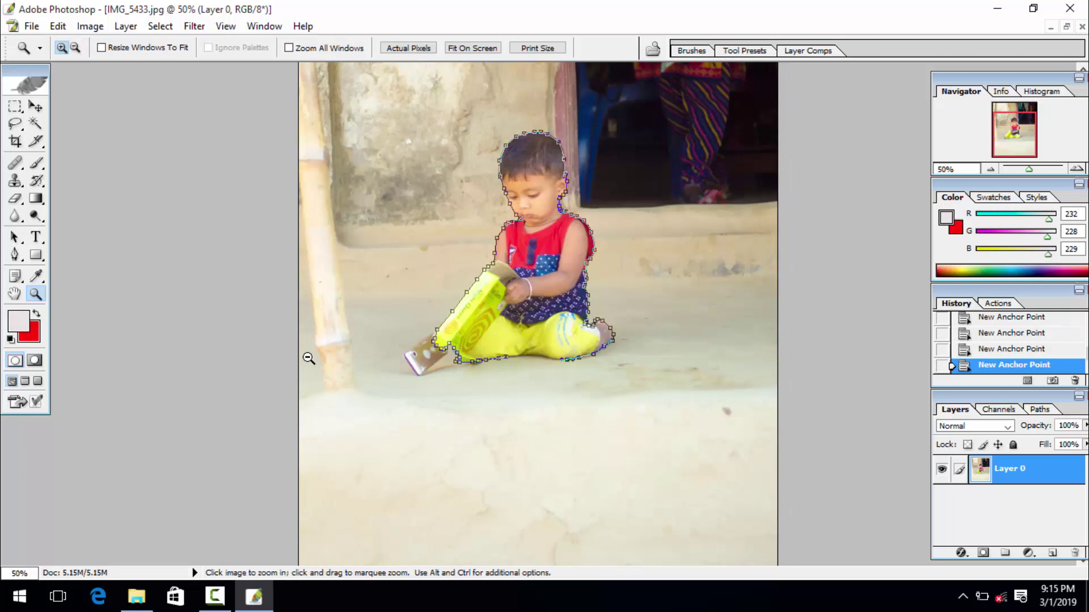
click(411, 358)
click(411, 358)
click(412, 359)
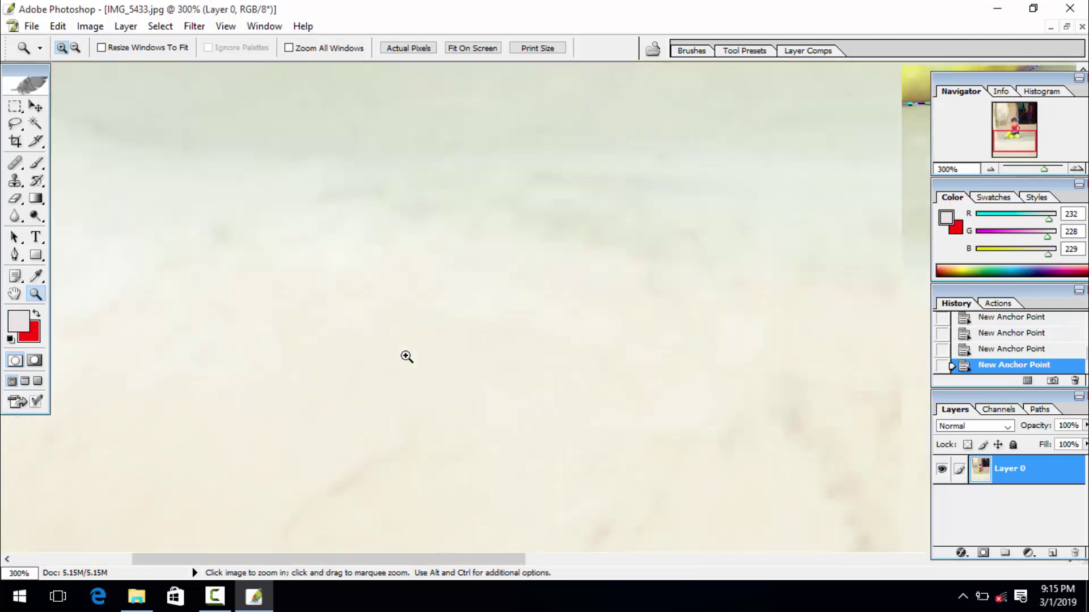
mouse_move(406, 358)
mouse_down()
mouse_move(496, 484)
mouse_move(464, 442)
mouse_up()
drag(399, 420, 330, 389)
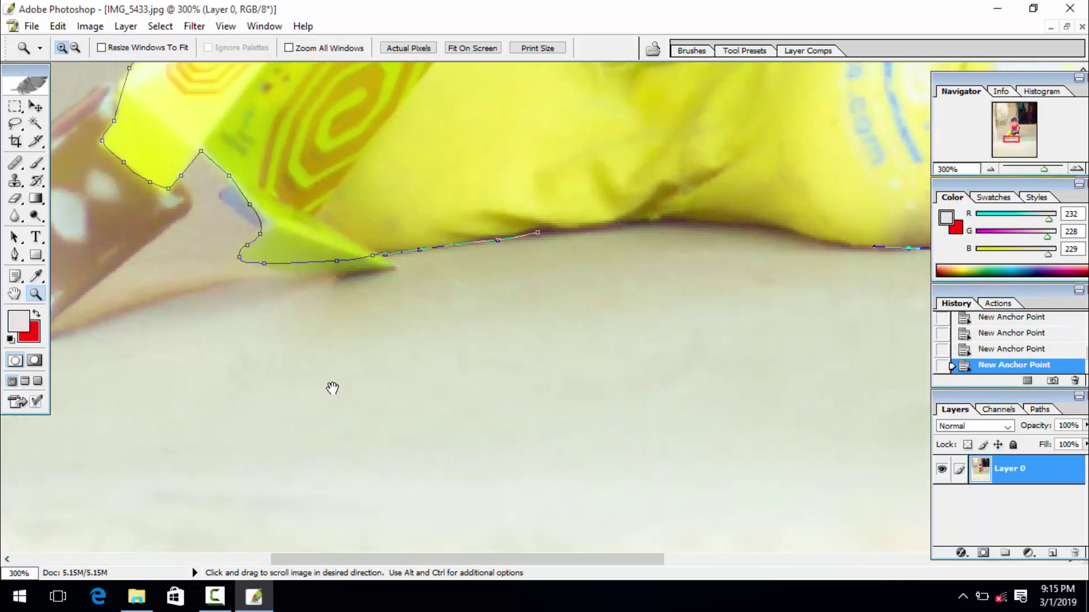
drag(472, 383, 414, 392)
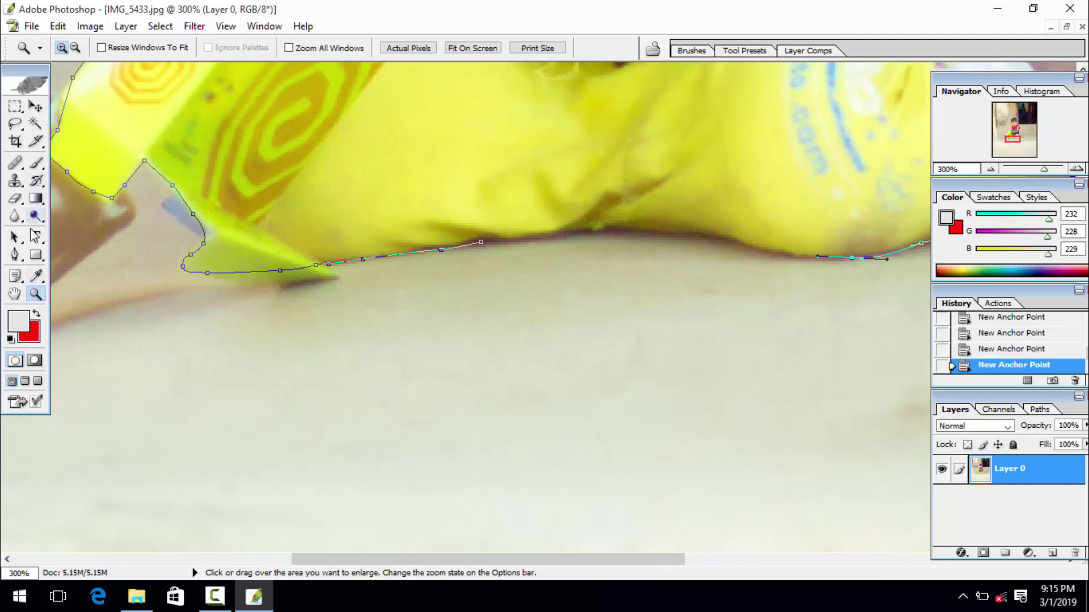
Add Pen anchors leftward along the trousers' and yellow box's lower edge
click(15, 255)
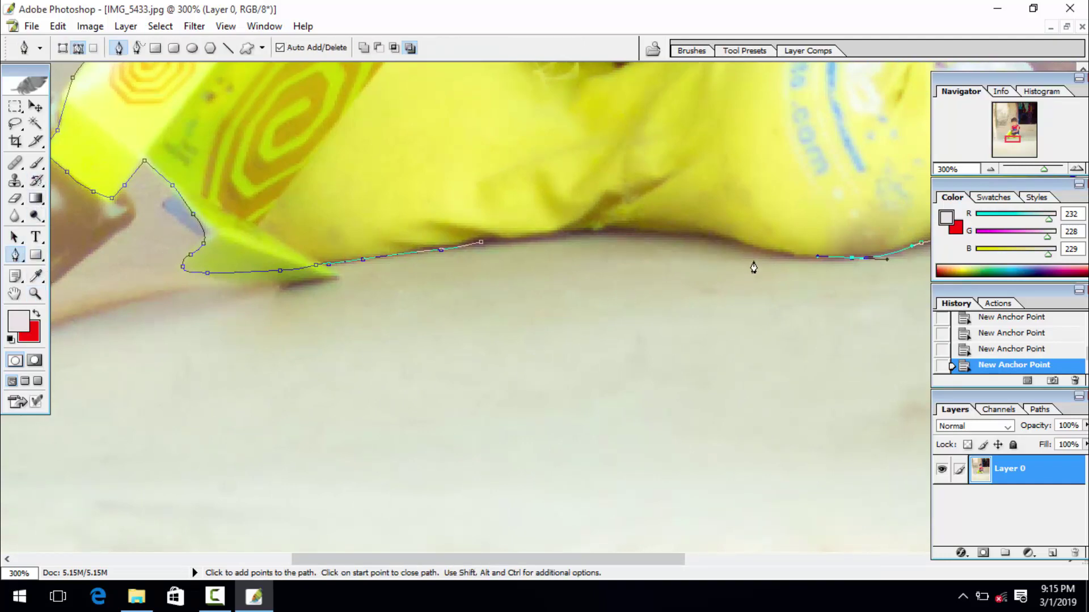
drag(754, 250, 740, 249)
click(709, 233)
click(661, 230)
click(598, 229)
click(549, 235)
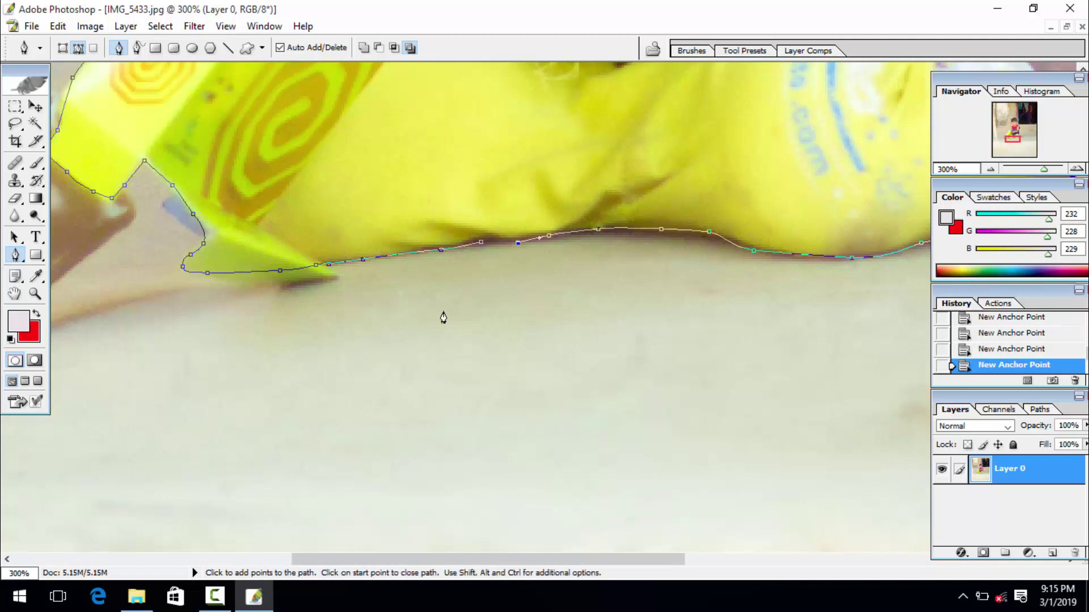
Zoom out to 33.3% to check the whole outline path
click(34, 294)
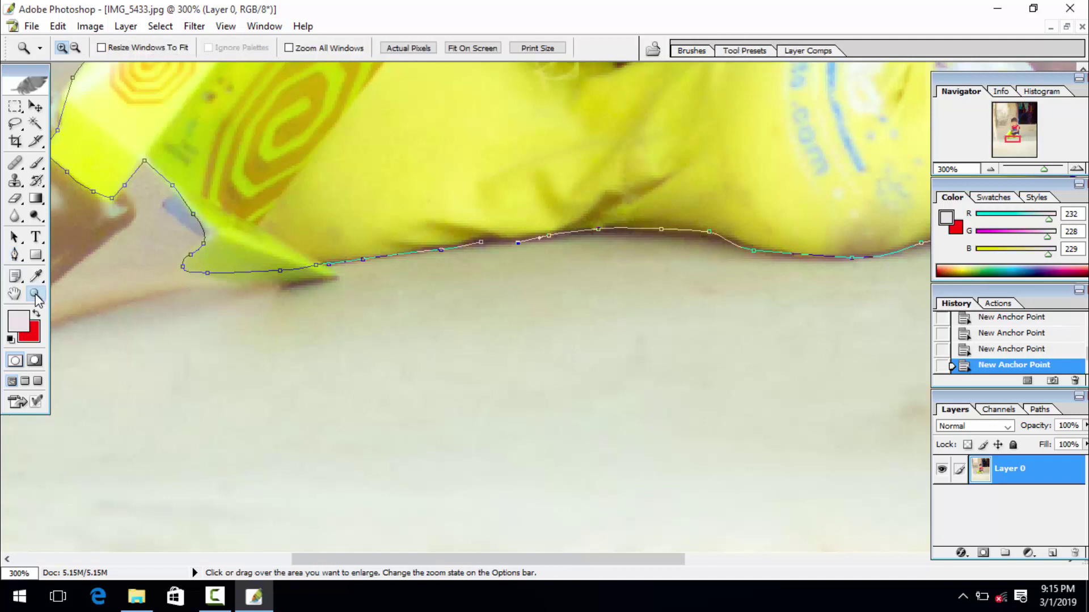
click(76, 49)
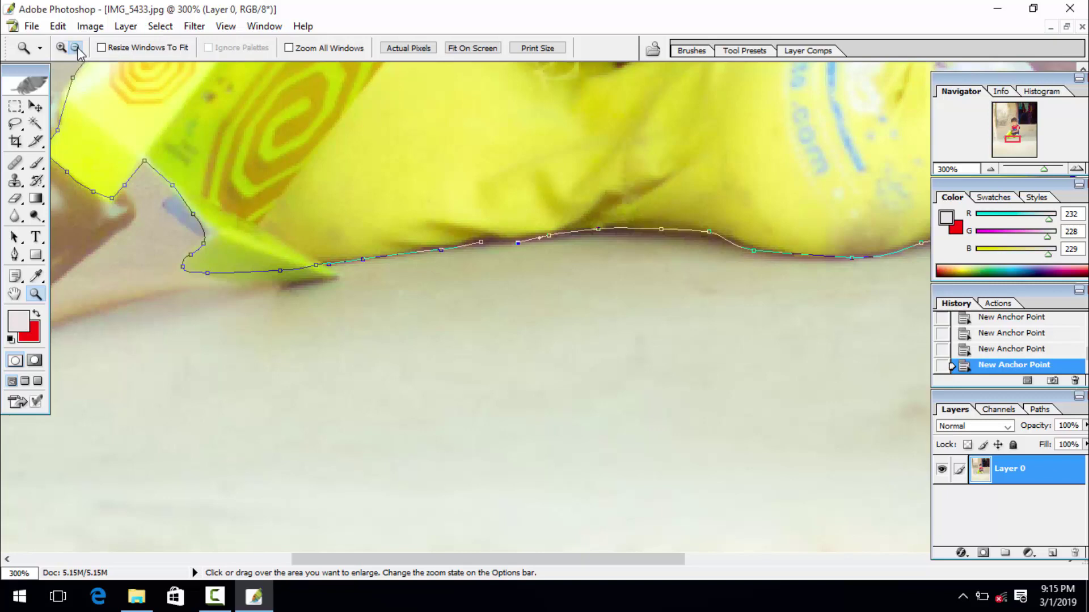
click(326, 322)
click(327, 322)
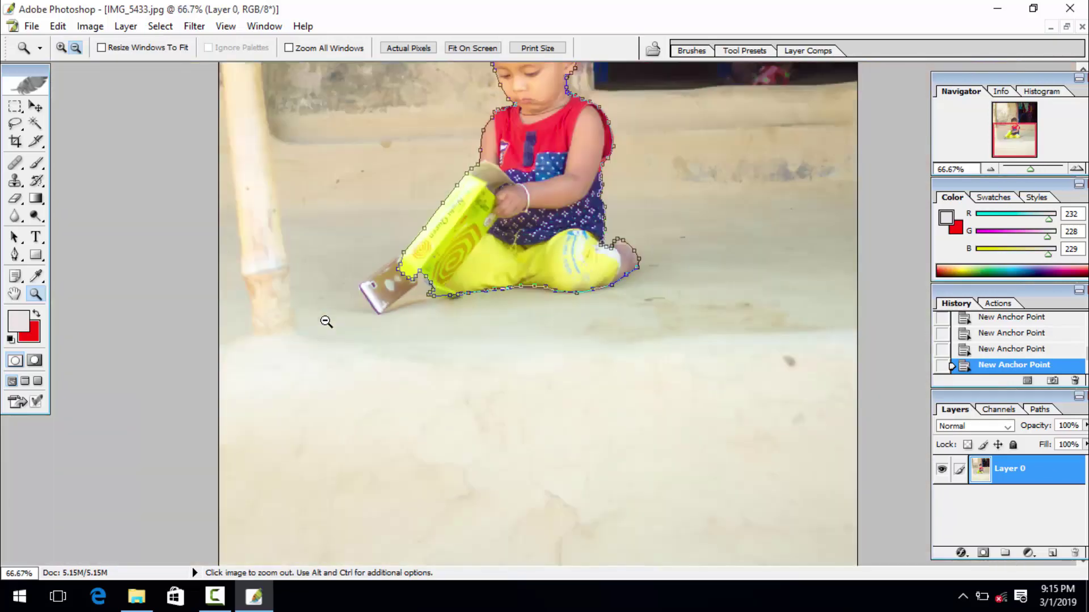
click(326, 321)
click(325, 319)
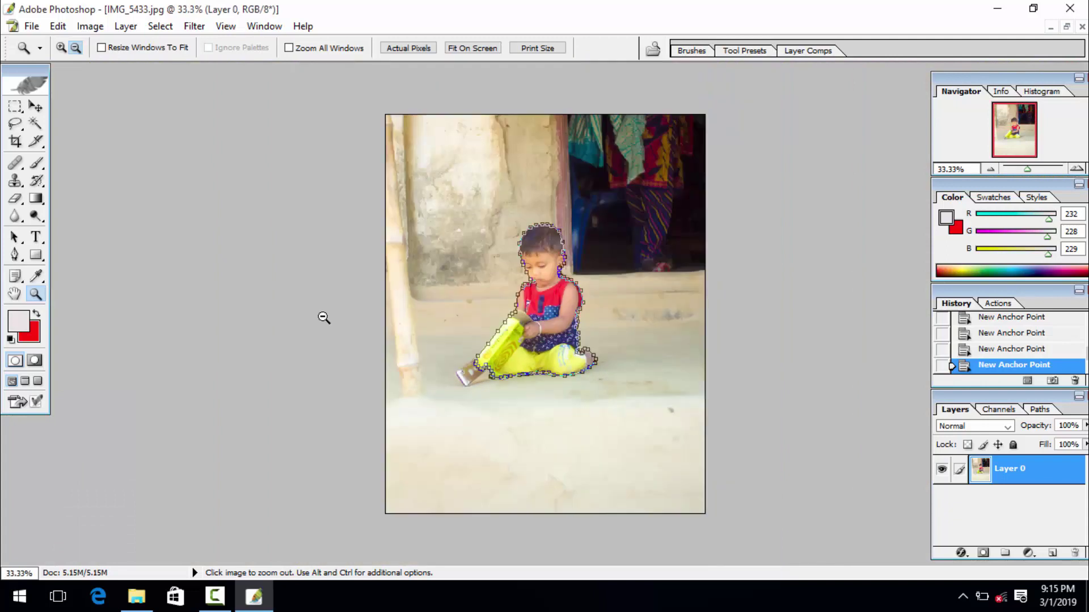
key(p)
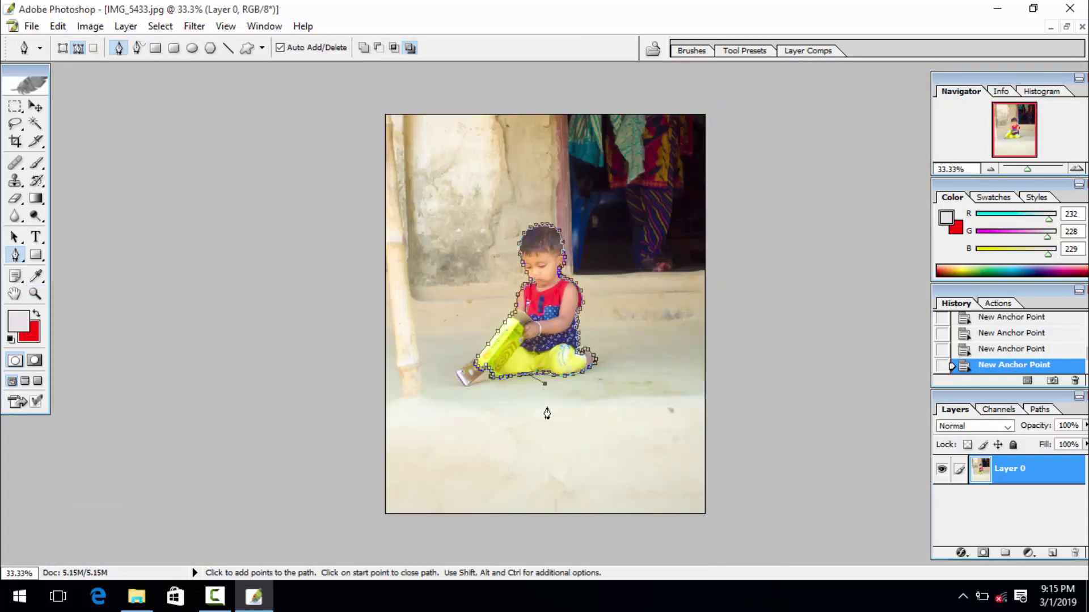
Place anchors from the legs around the photo's bottom, right, top and left edges, back to the legs
click(569, 438)
click(603, 506)
drag(654, 525, 697, 525)
drag(778, 355, 772, 302)
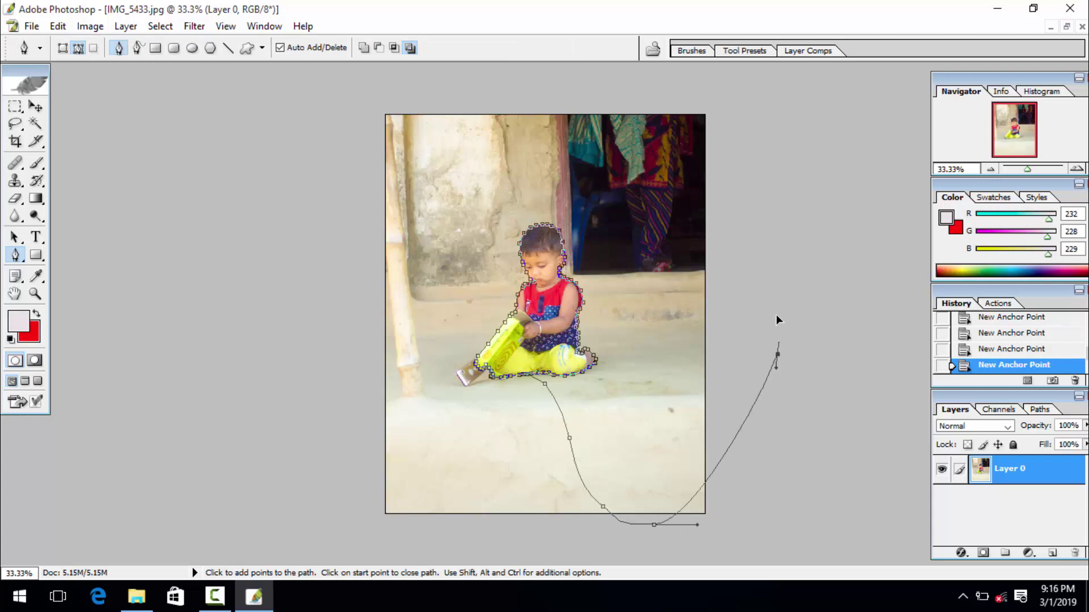
drag(753, 131, 742, 111)
click(680, 89)
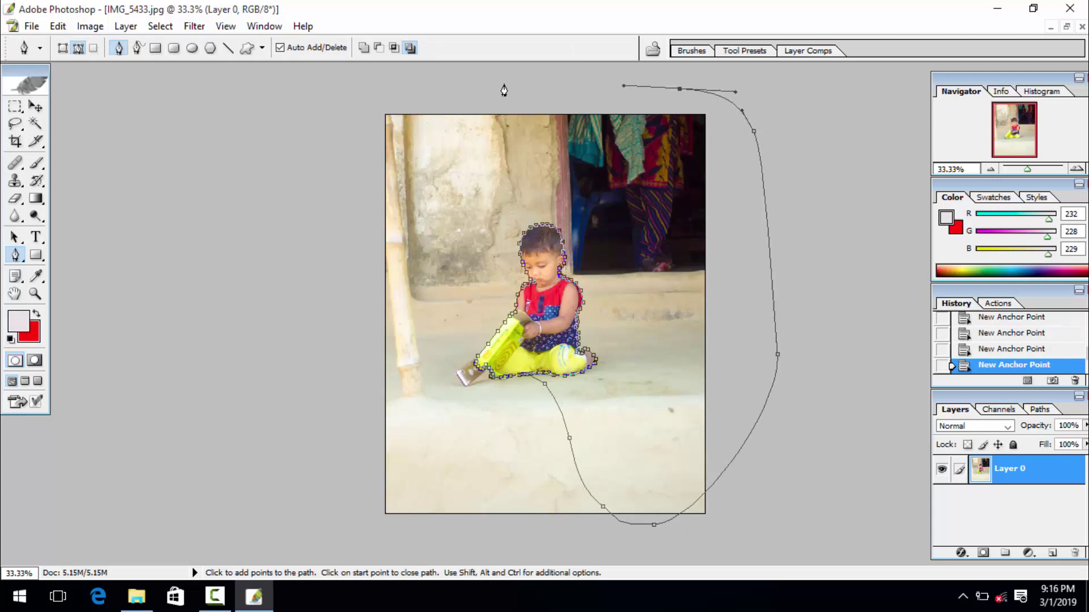
click(497, 84)
drag(340, 85, 329, 123)
drag(315, 243, 329, 344)
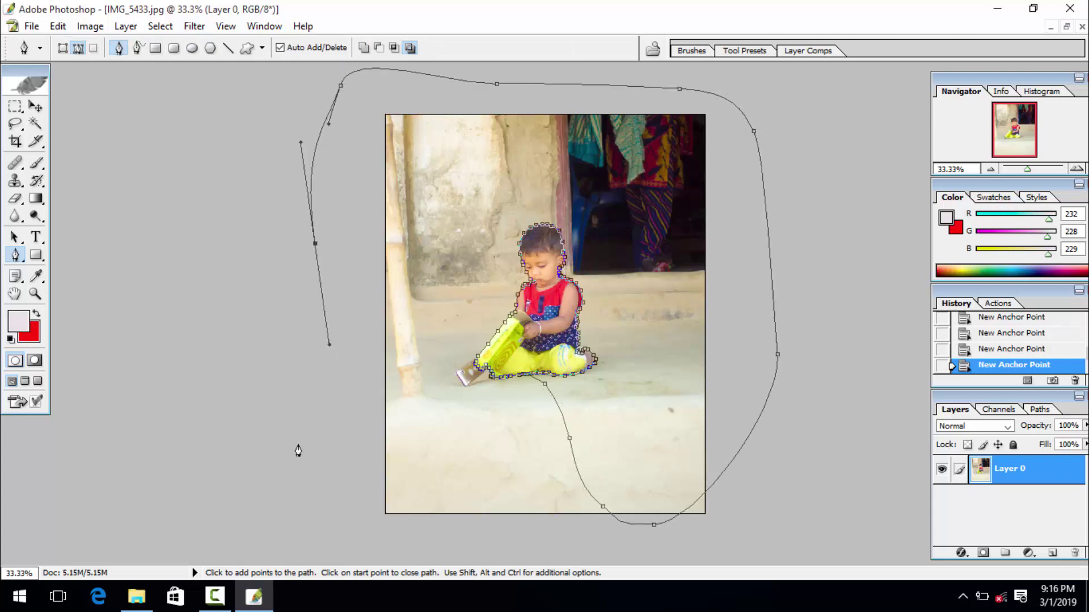
drag(462, 550, 510, 562)
drag(568, 551, 584, 534)
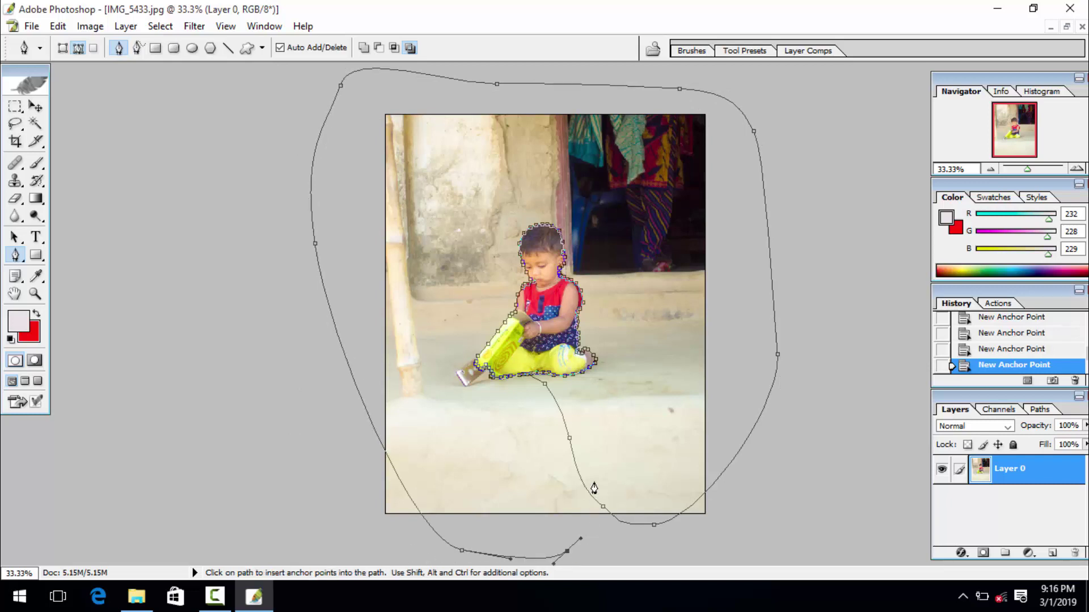
drag(601, 457, 584, 391)
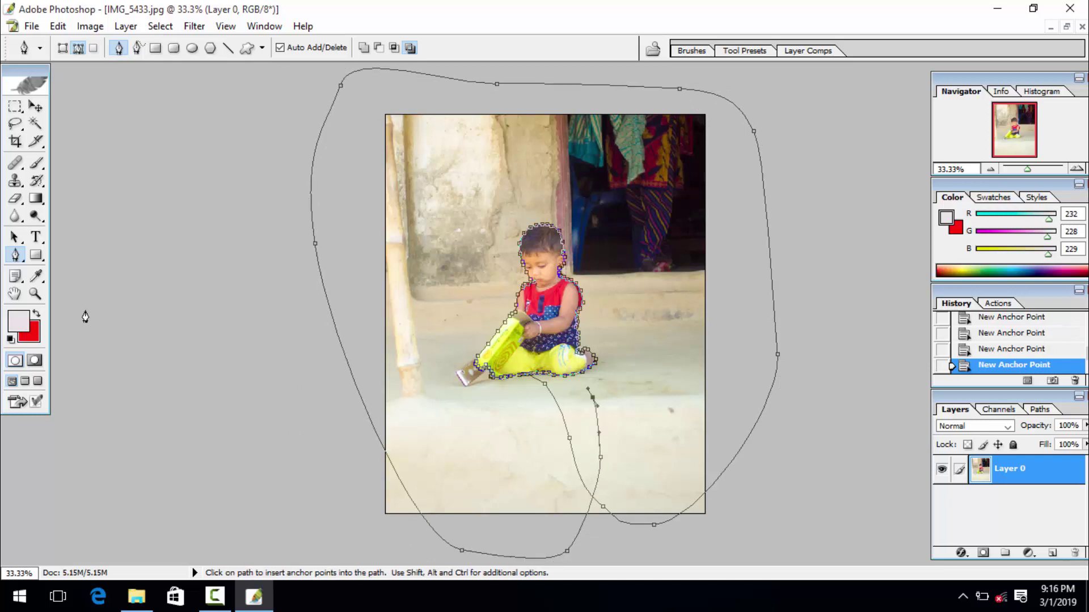
Zoom out to view the entire path, then zoom closely in on the child's head outline
click(35, 294)
click(440, 353)
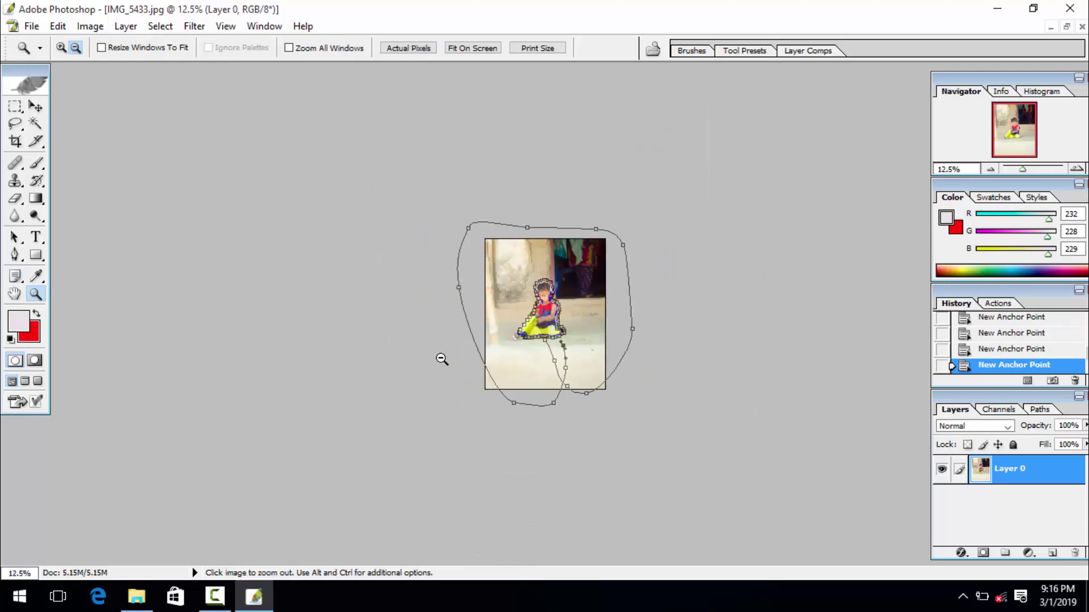
click(61, 48)
click(534, 267)
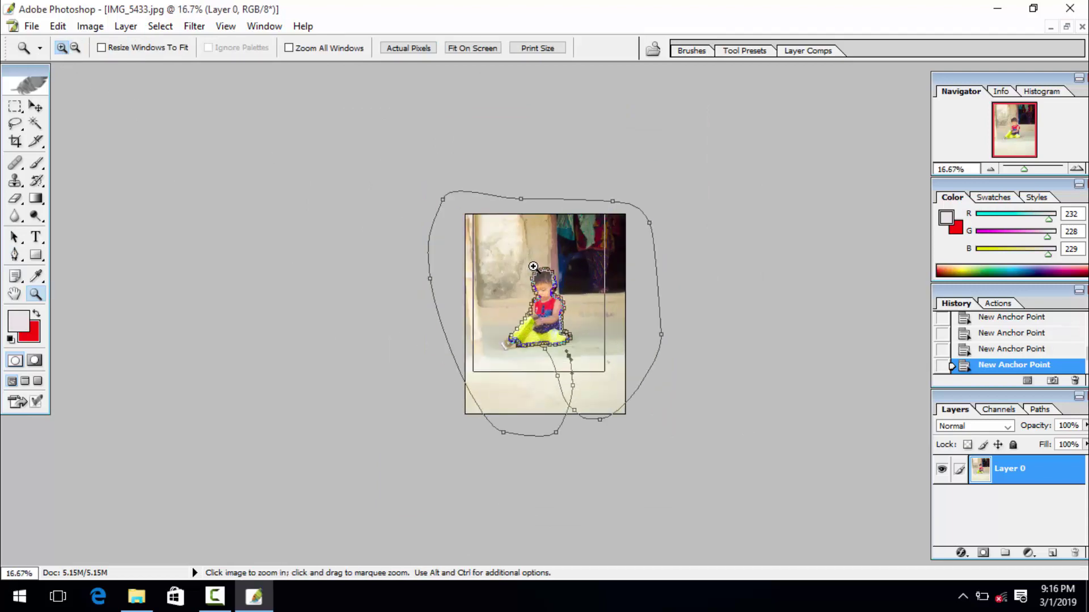
click(533, 266)
click(522, 244)
click(560, 372)
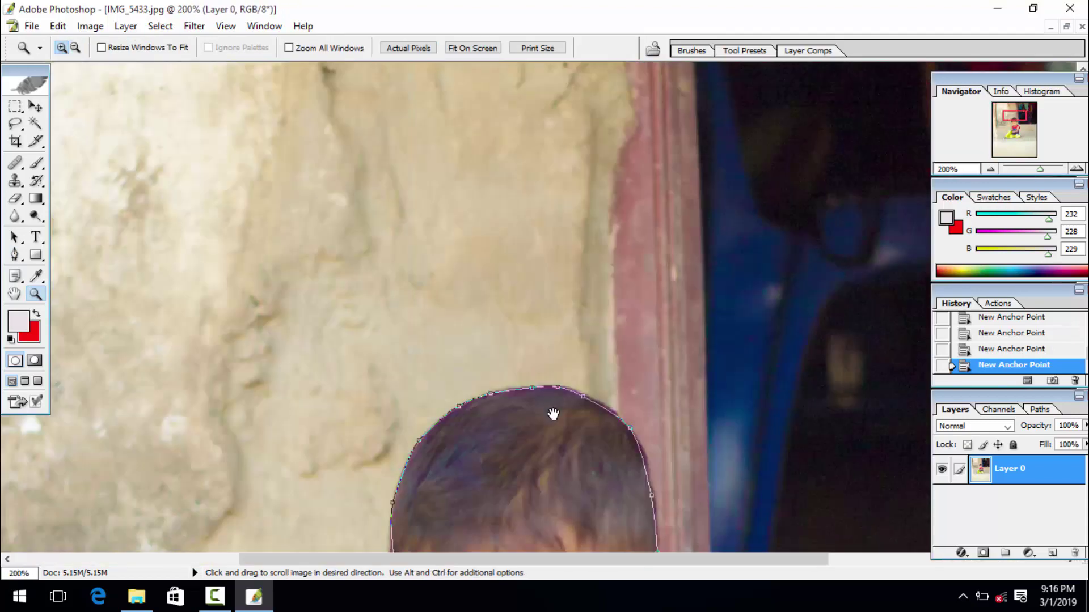
scroll(553, 431, down, 3)
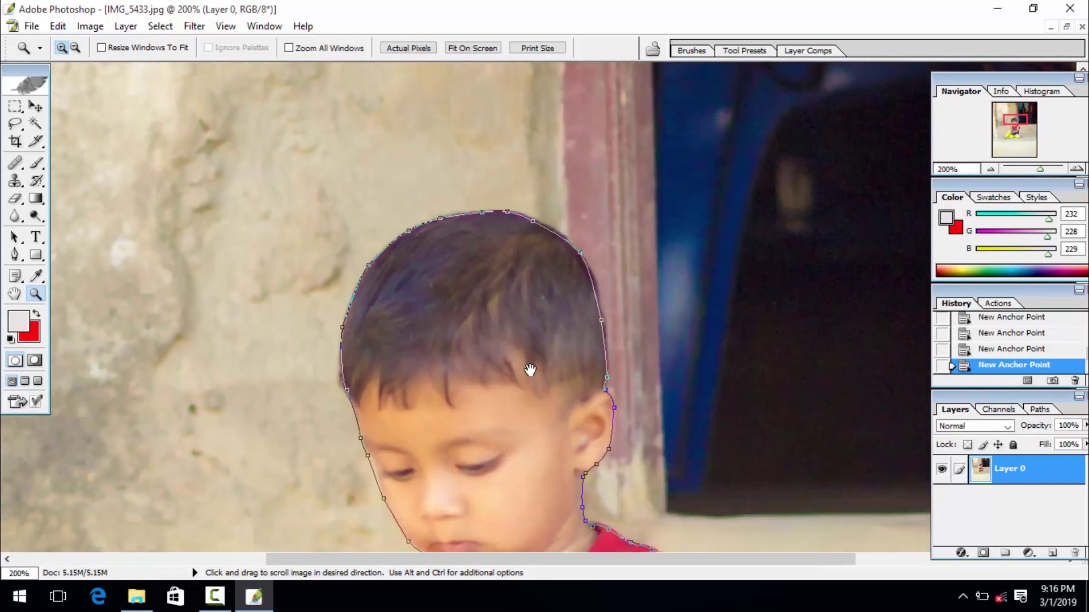
scroll(528, 370, down, 3)
scroll(527, 392, down, 3)
scroll(542, 377, down, 3)
scroll(533, 357, down, 1)
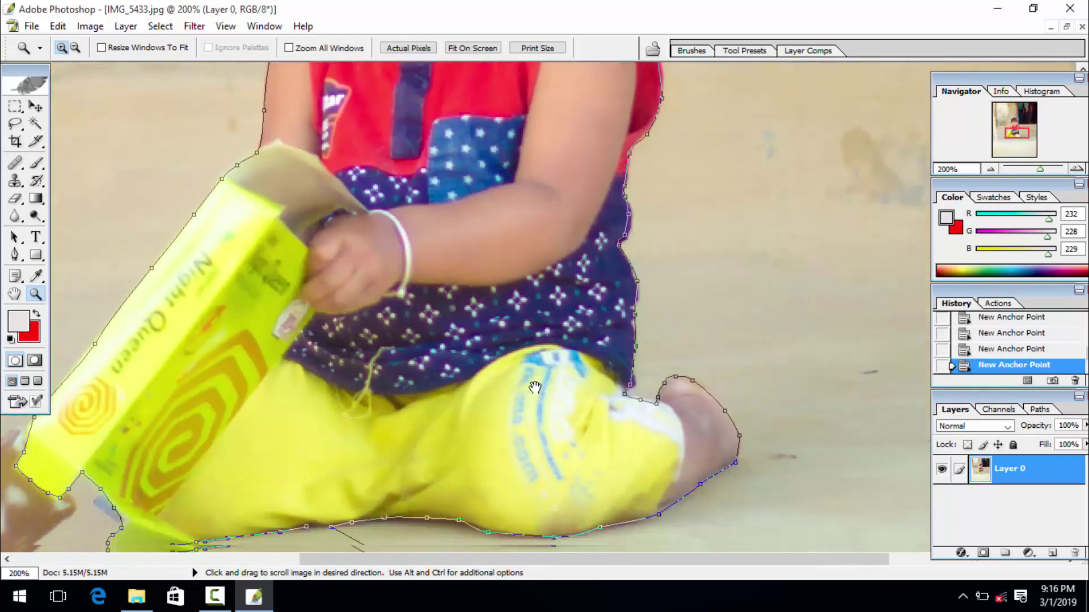
scroll(527, 335, down, 2)
scroll(525, 289, down, 1)
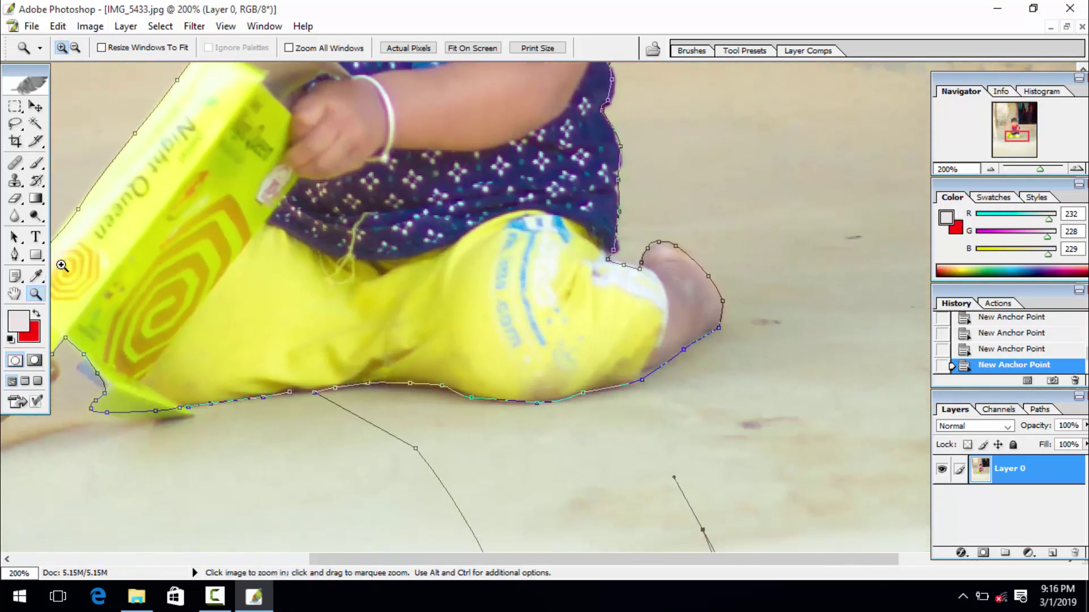
Add the final anchors along the floor, close the path and load it as a selection
key(p)
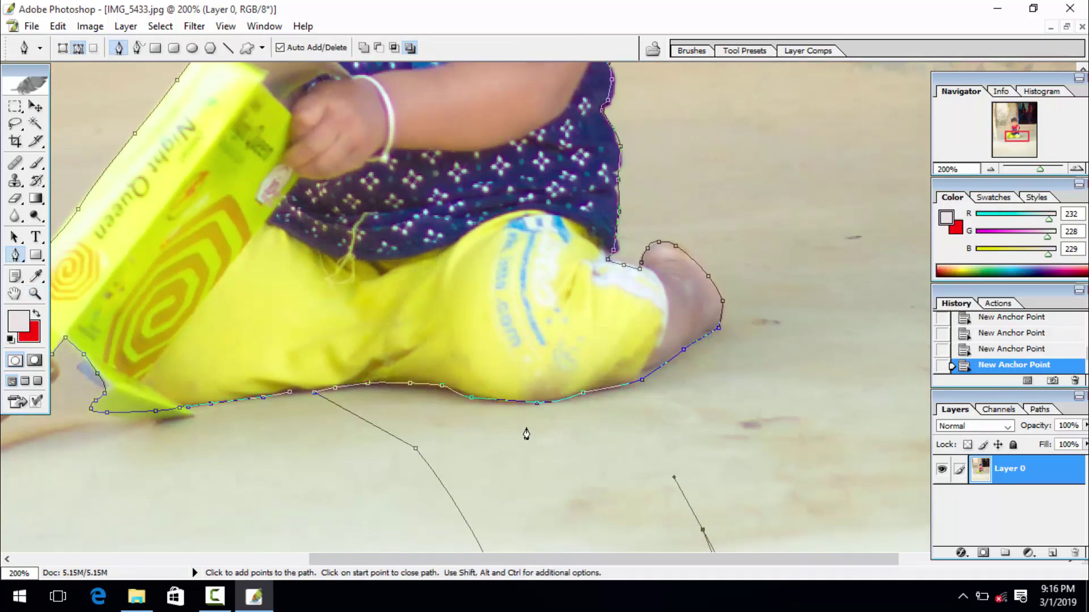
click(543, 422)
click(397, 396)
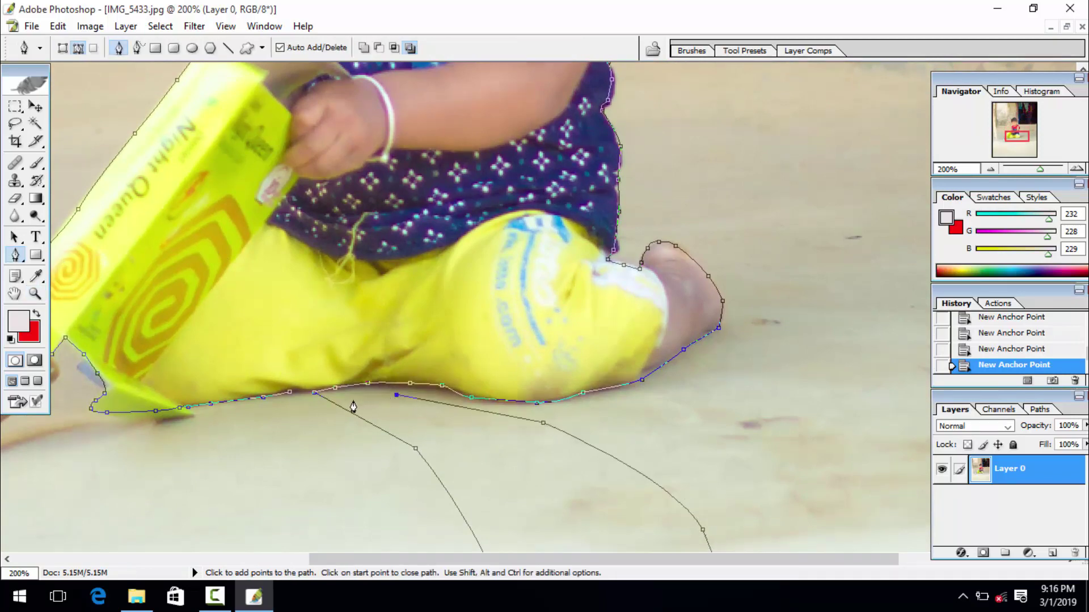
drag(282, 451, 283, 458)
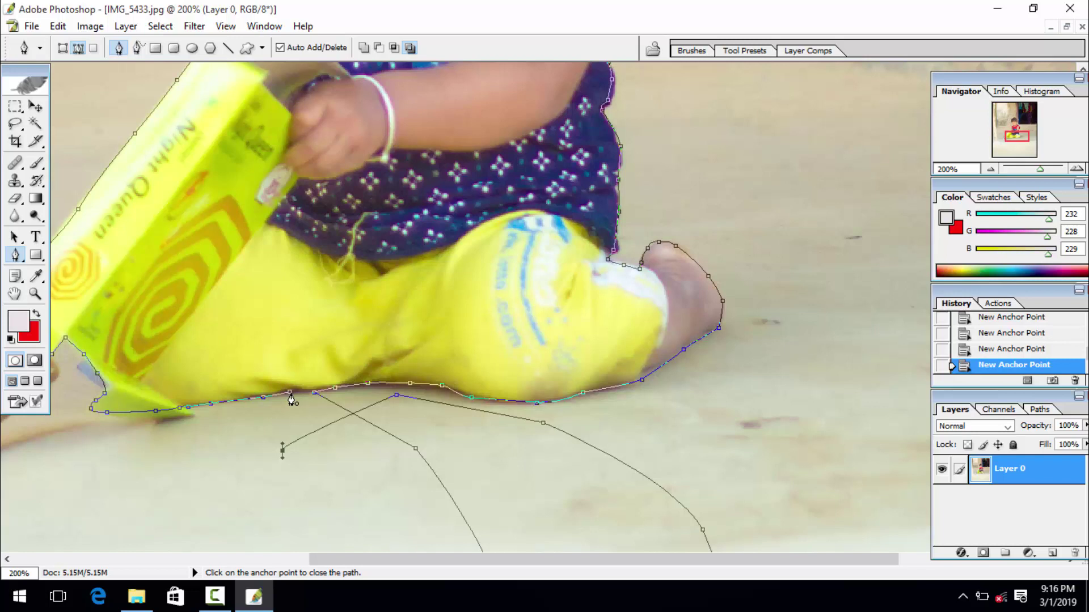
click(290, 393)
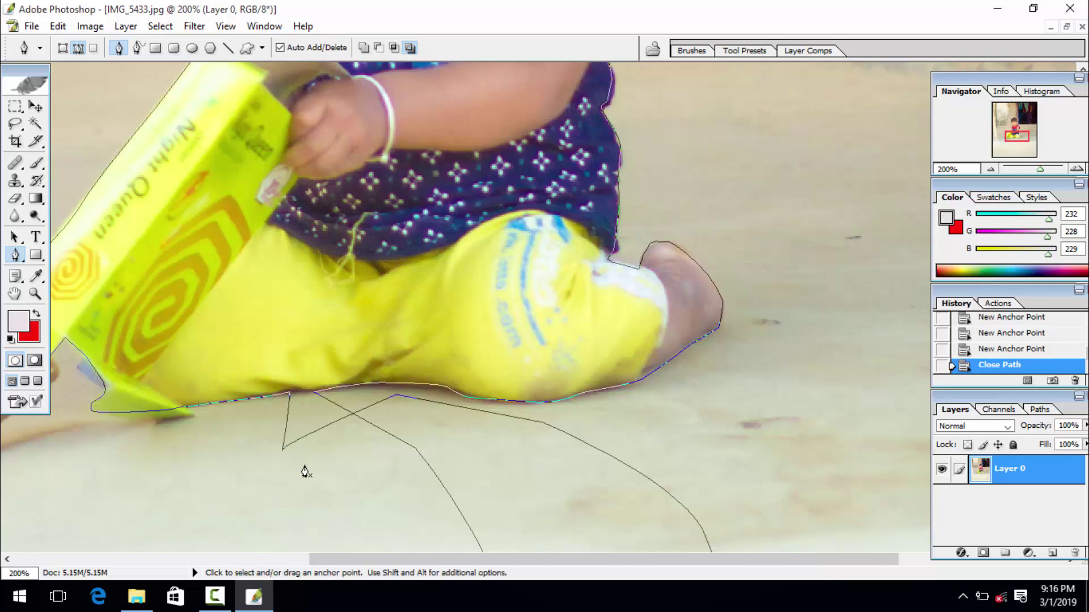
key(ctrl+Return)
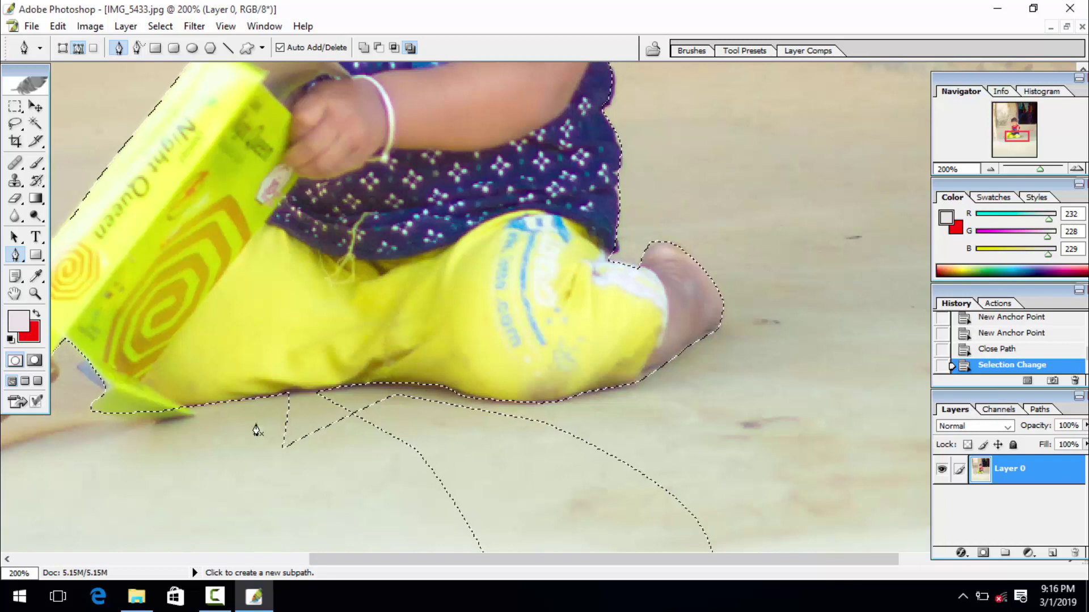
Zoom out twice to see the whole child
click(35, 294)
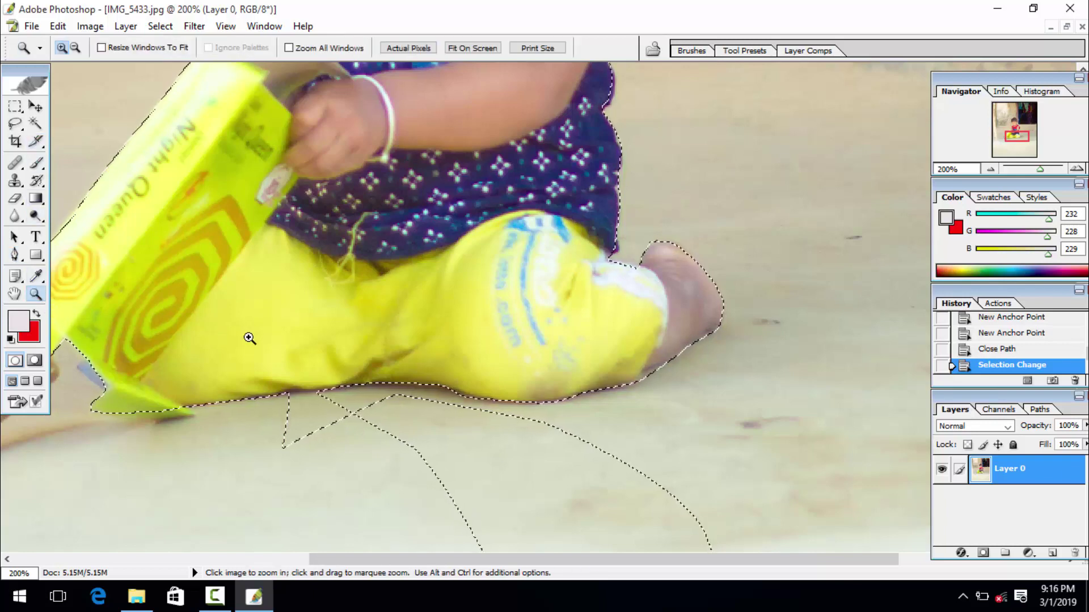
alt+click(249, 338)
alt+click(250, 339)
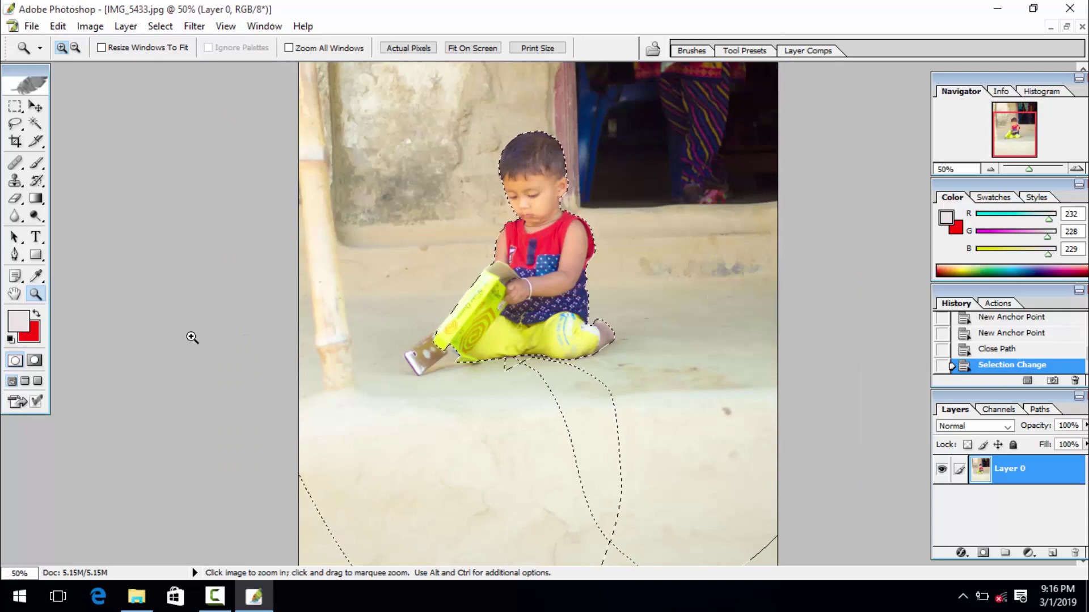
Delete the selected background to transparency and deselect
key(Delete)
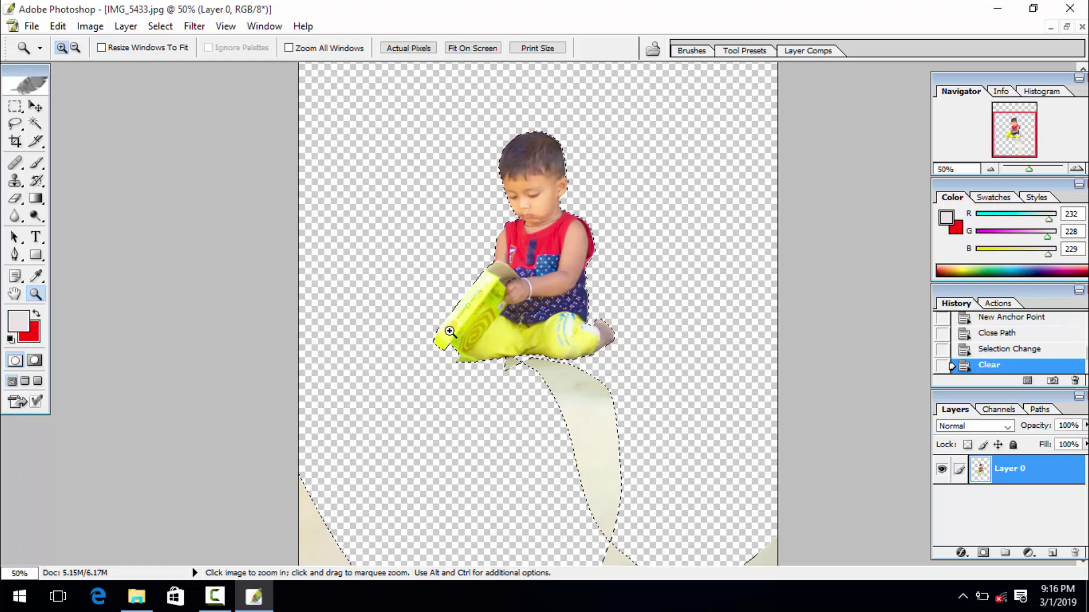
key(ctrl)
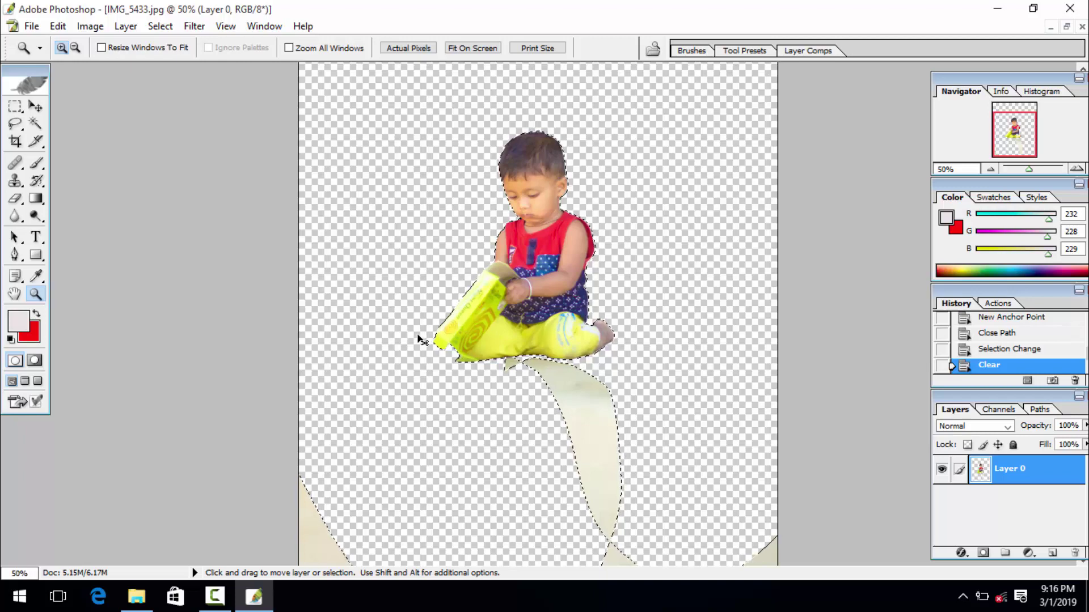
key(ctrl+d)
Zoom in and trace a closed Pen path around the leftover beige strip below the legs
click(566, 401)
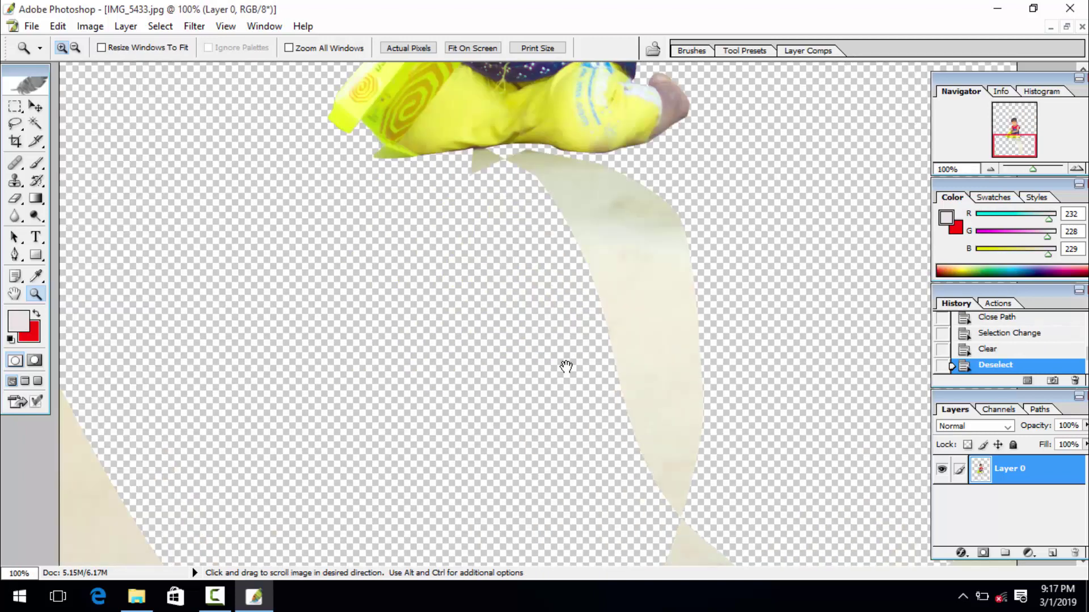
key(p)
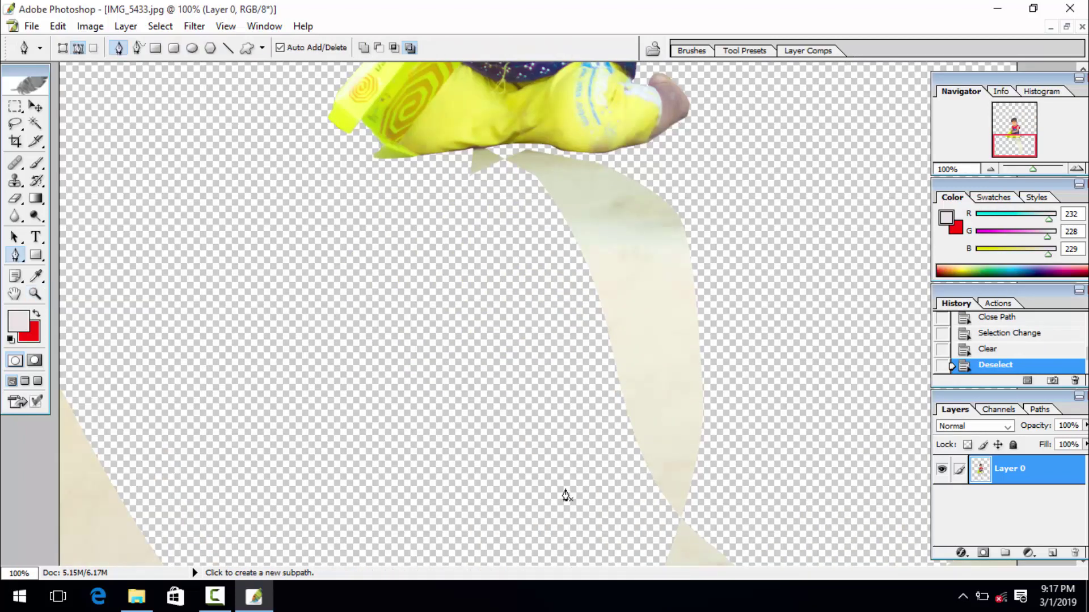
drag(697, 523, 689, 527)
drag(732, 503, 748, 470)
drag(766, 404, 764, 354)
drag(746, 290, 713, 232)
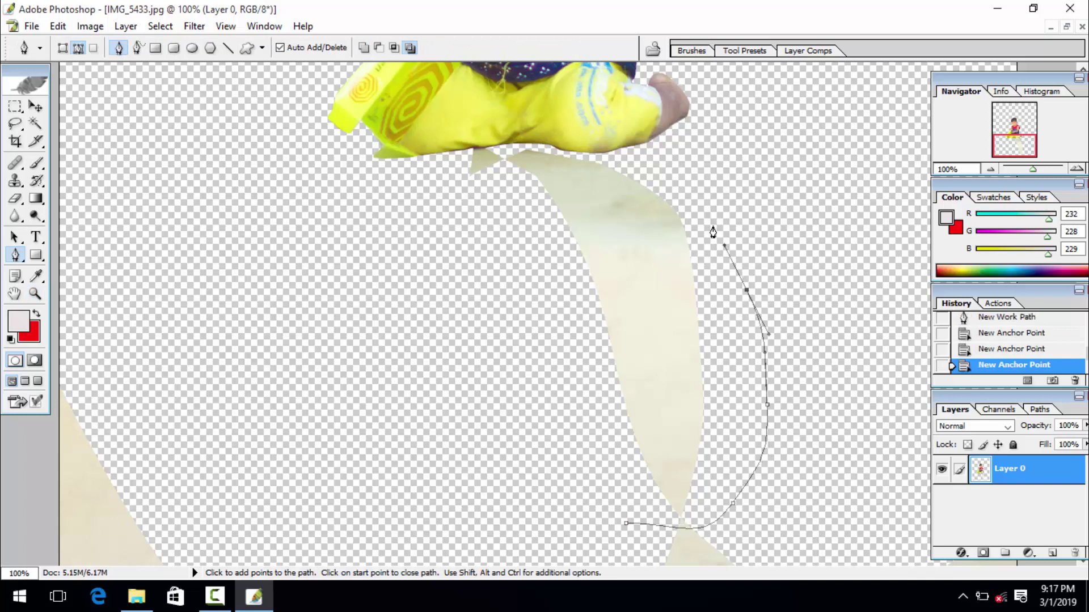
click(671, 182)
click(529, 149)
click(479, 148)
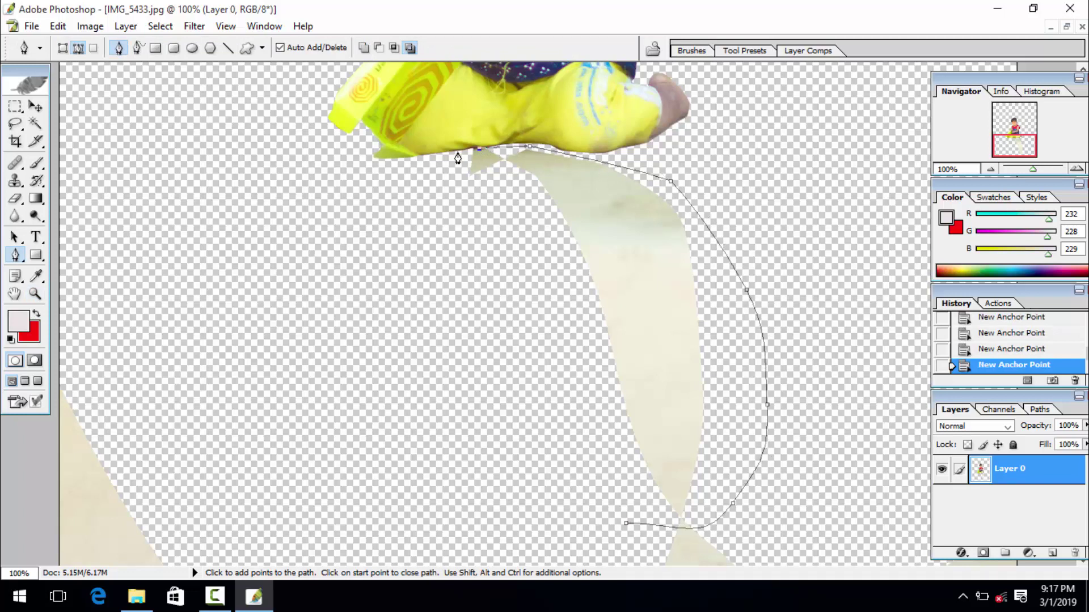
drag(436, 250, 443, 282)
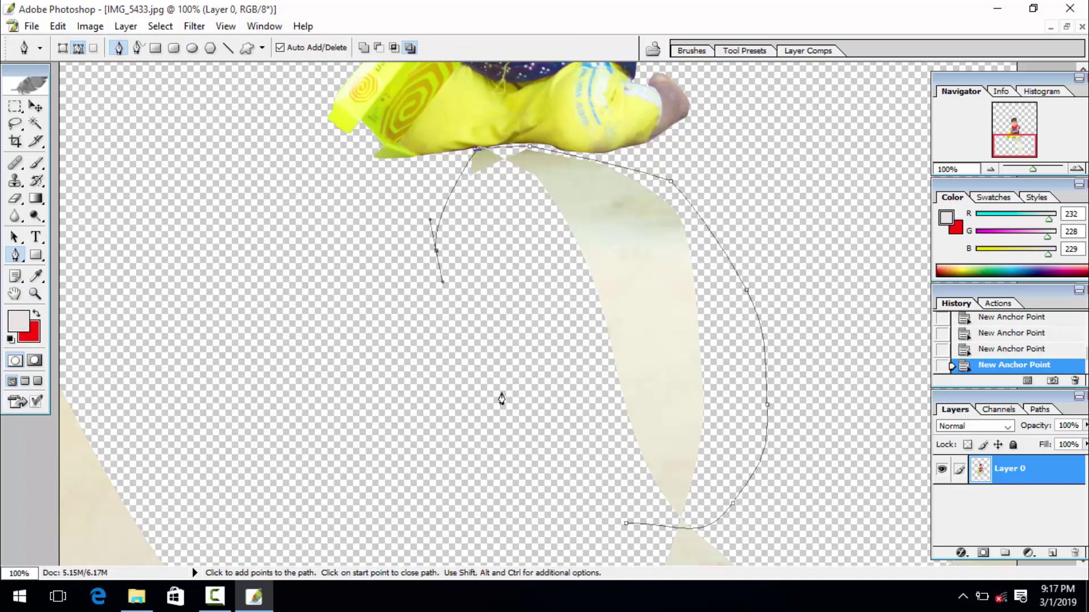
click(626, 523)
Convert the path to a selection, delete the beige pixels, deselect, and zoom out
key(ctrl+Return)
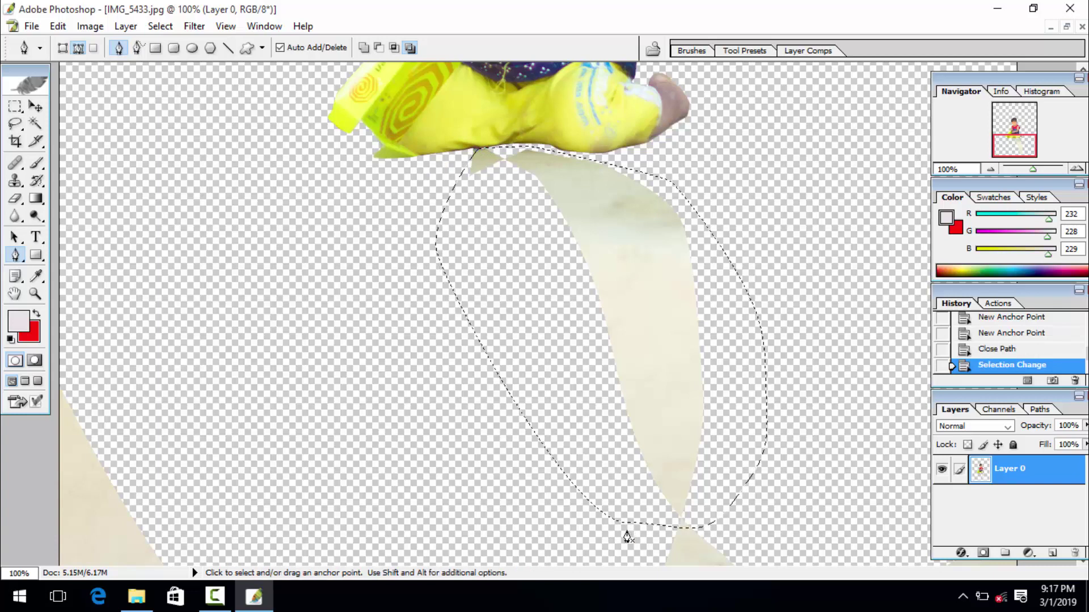
key(Delete)
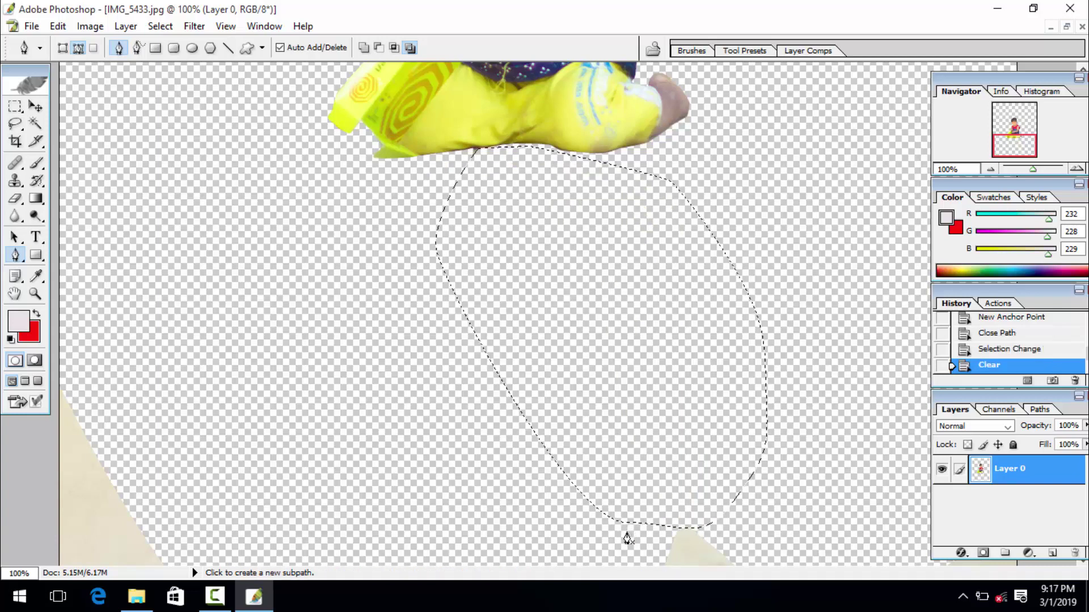
key(ctrl+d)
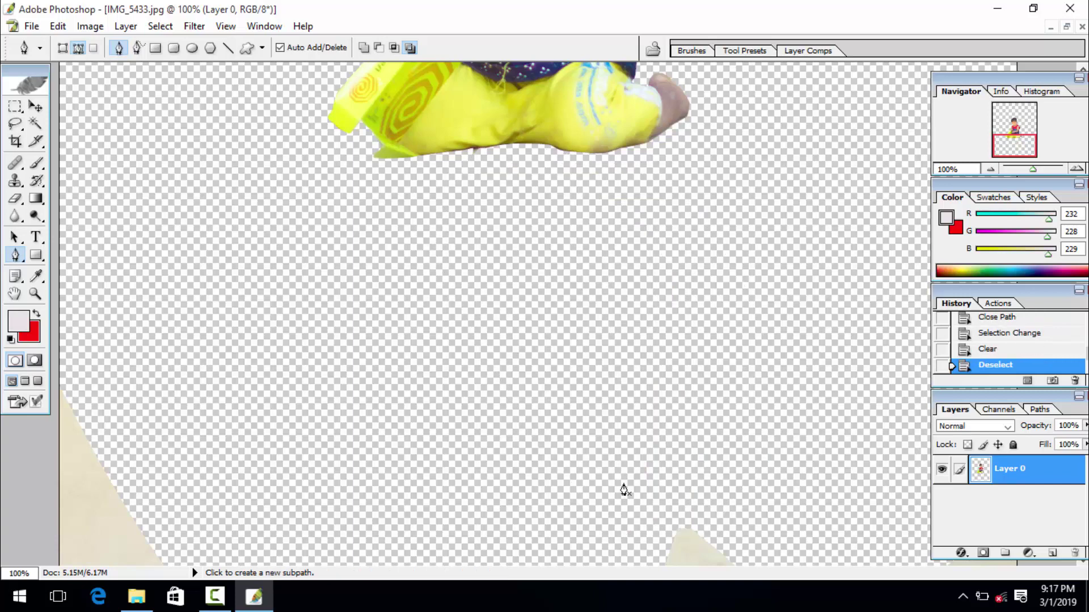
key(z)
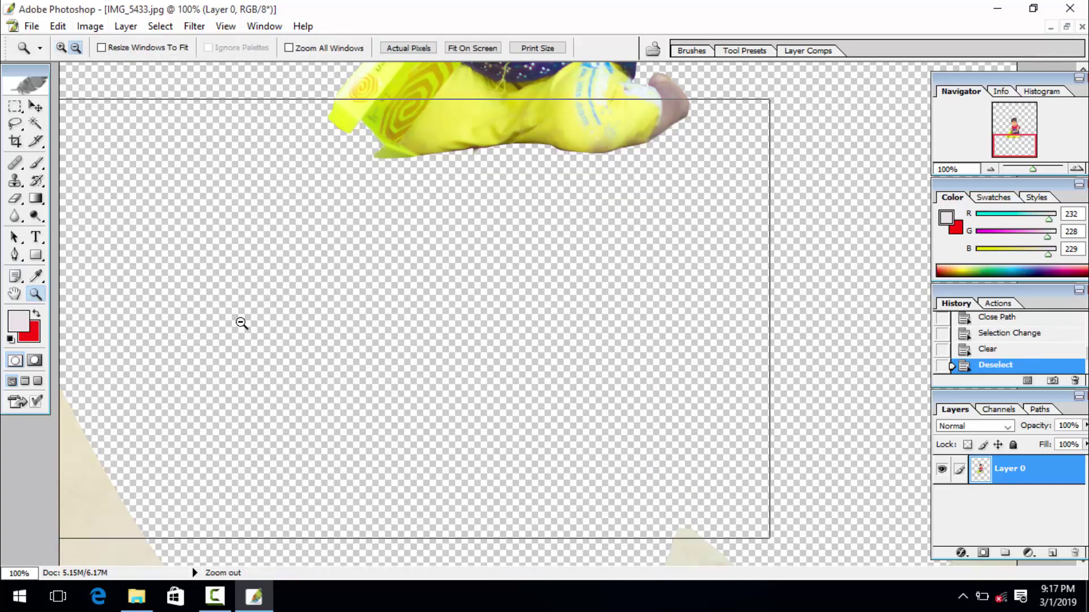
alt+click(241, 324)
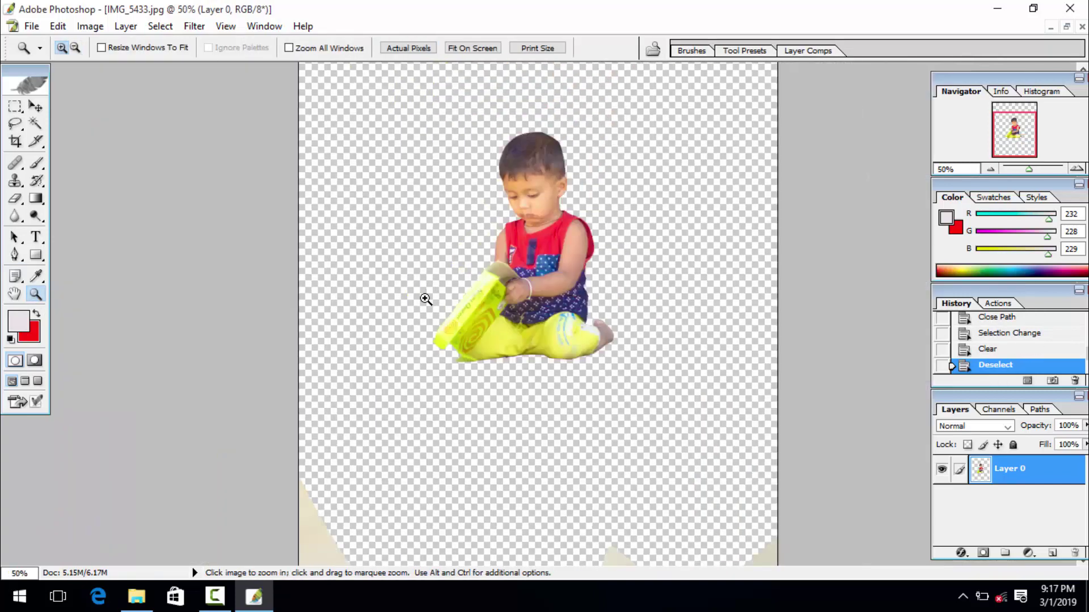
Outline the beige corners along the canvas bottom with a closed Pen path
key(p)
drag(320, 447, 305, 456)
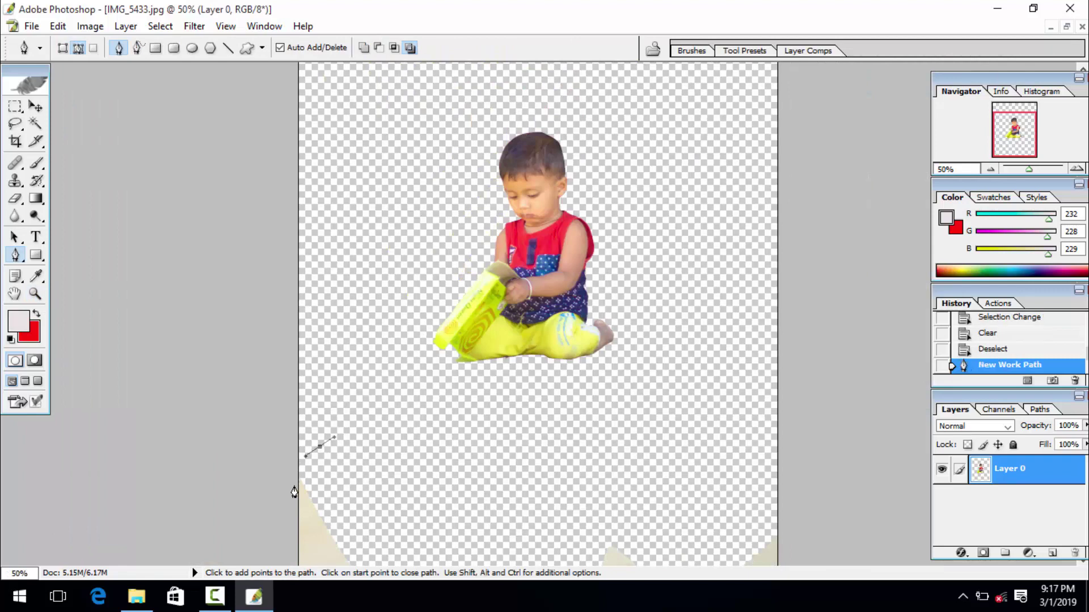
drag(290, 537, 294, 568)
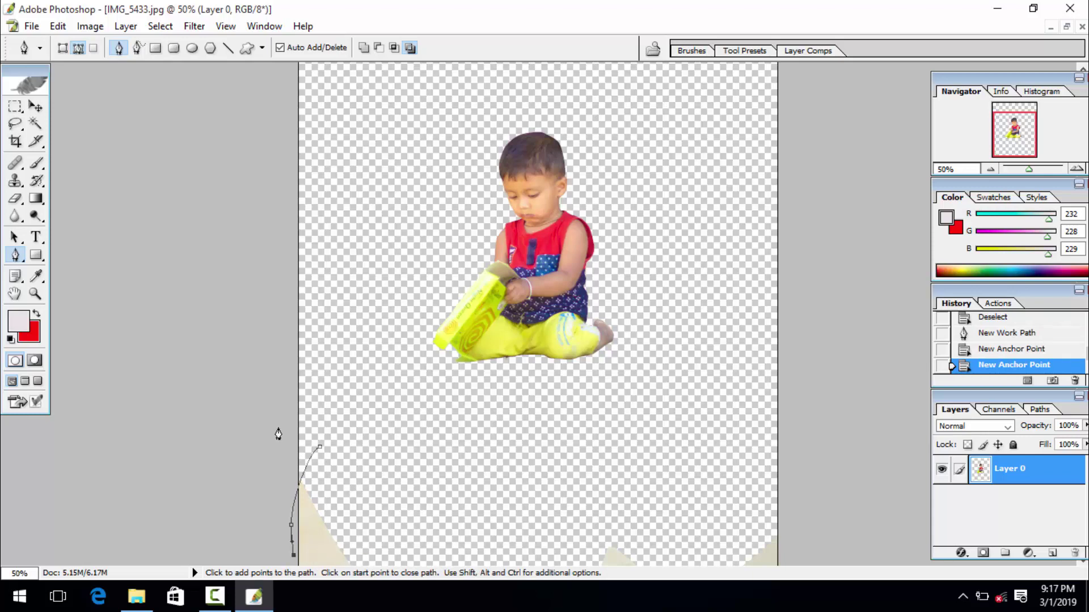
click(35, 293)
alt+click(212, 324)
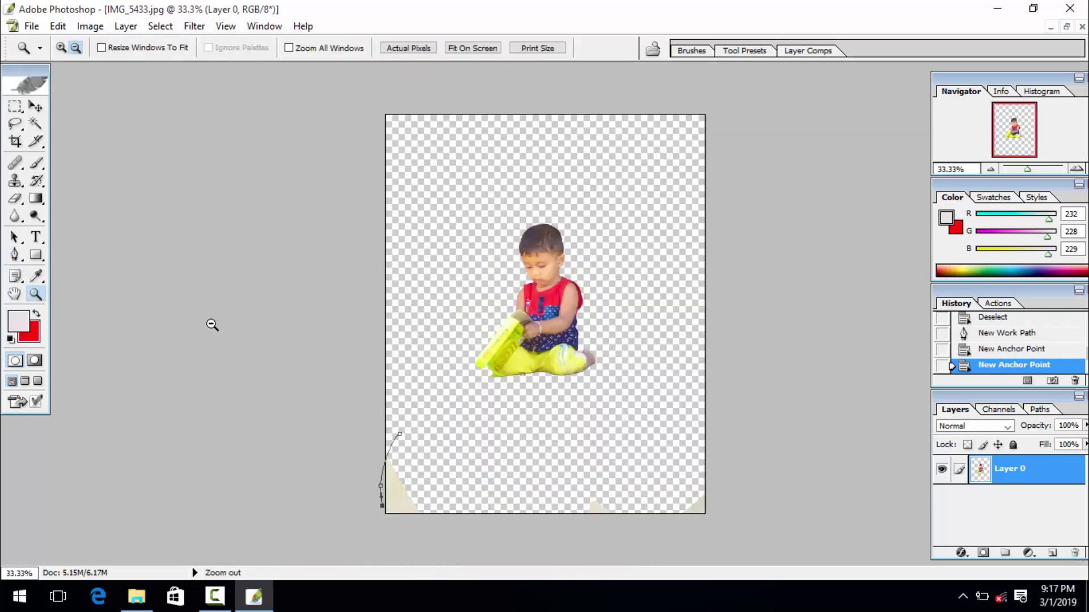
key(p)
click(396, 530)
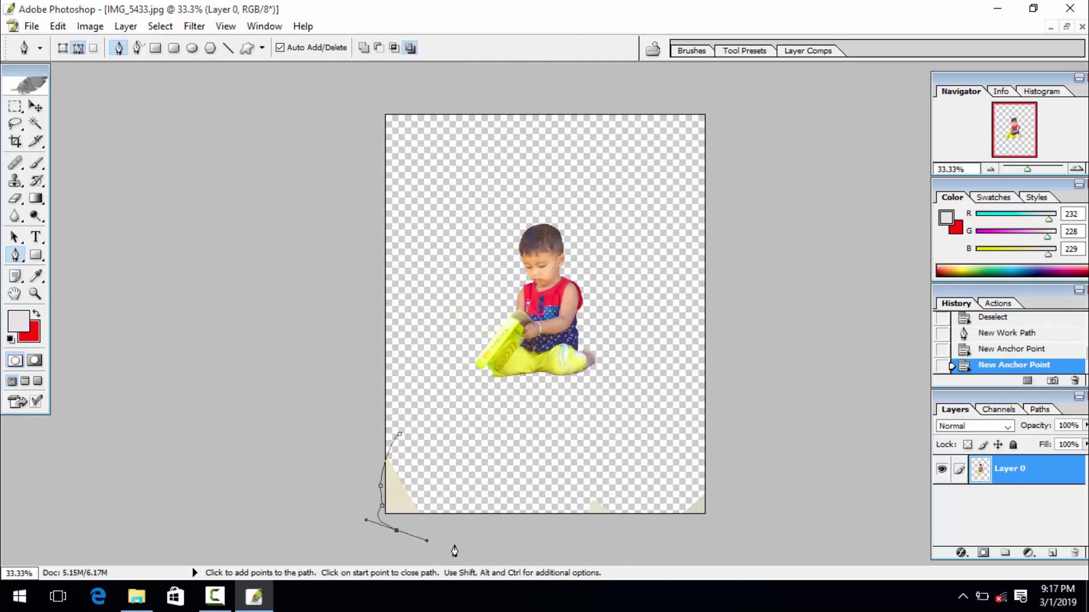
click(520, 556)
click(751, 537)
drag(755, 444, 718, 422)
click(622, 419)
mouse_move(491, 419)
mouse_down()
mouse_move(436, 420)
mouse_move(396, 448)
mouse_up()
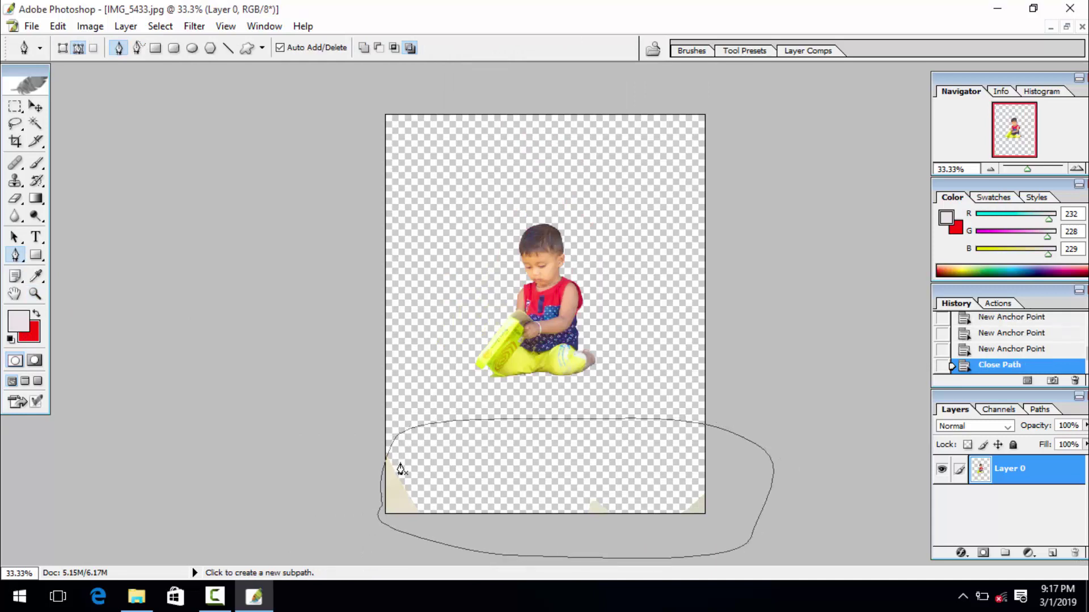
Load the path as a selection, delete the beige pixels and deselect
key(ctrl+Return)
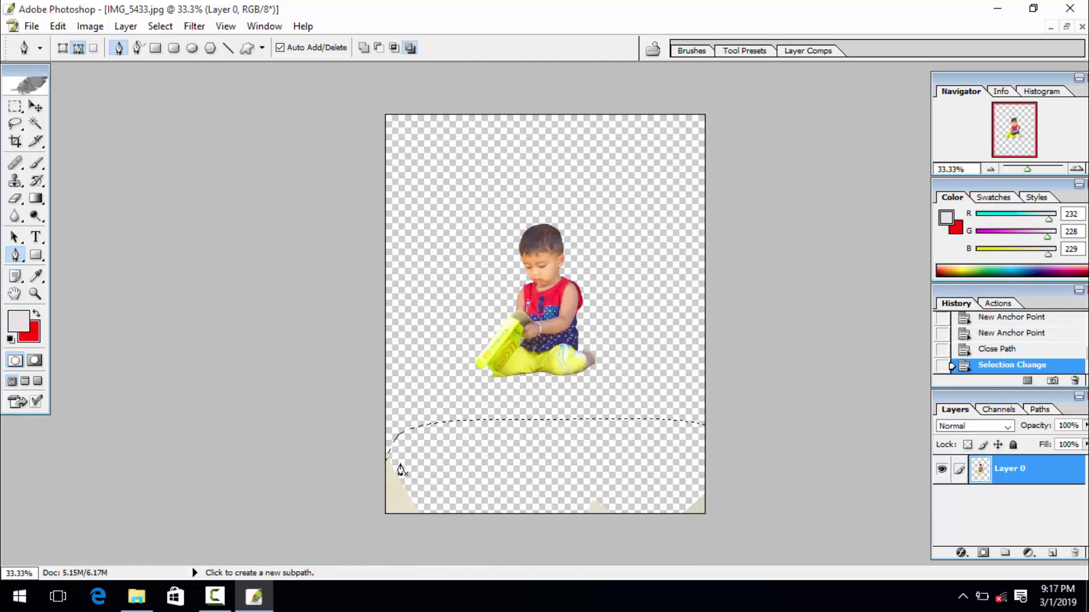
key(Delete)
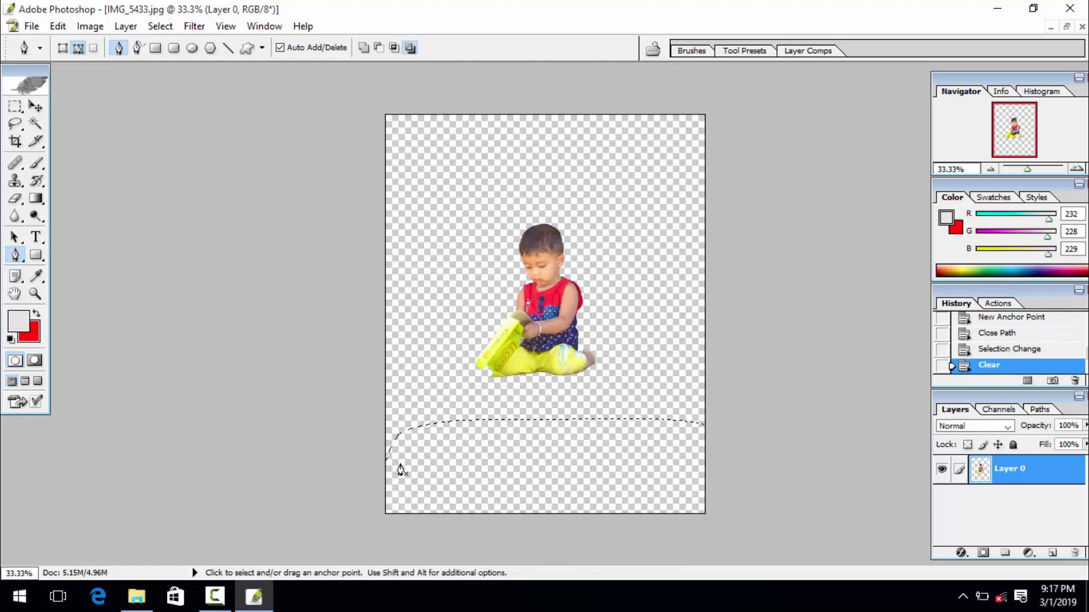
key(ctrl+d)
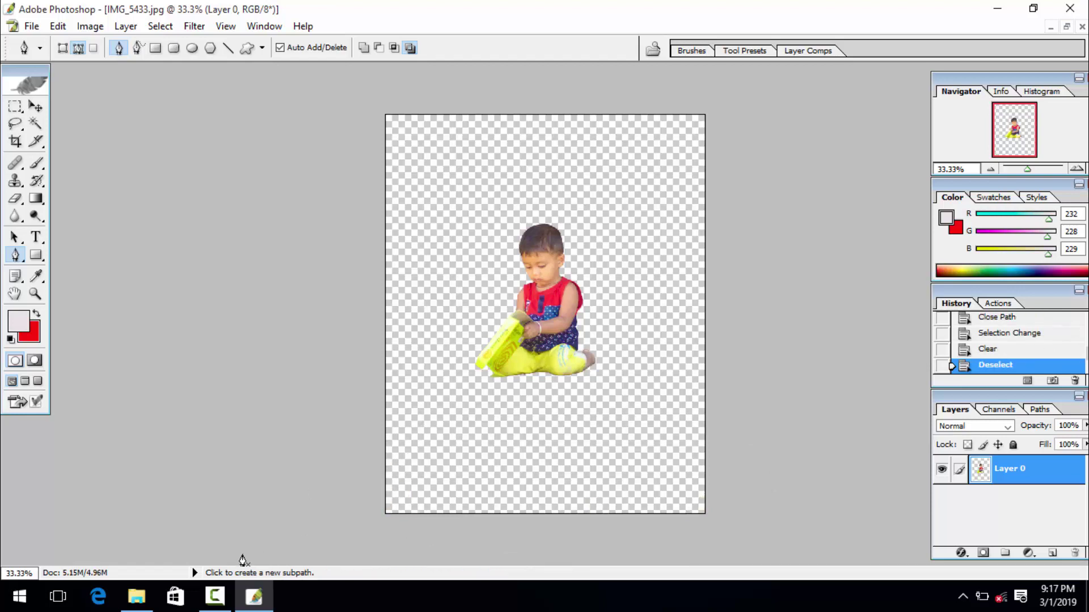
click(214, 600)
click(214, 600)
Move the cut-out child near the canvas centre and float the photo in its own window
key(v)
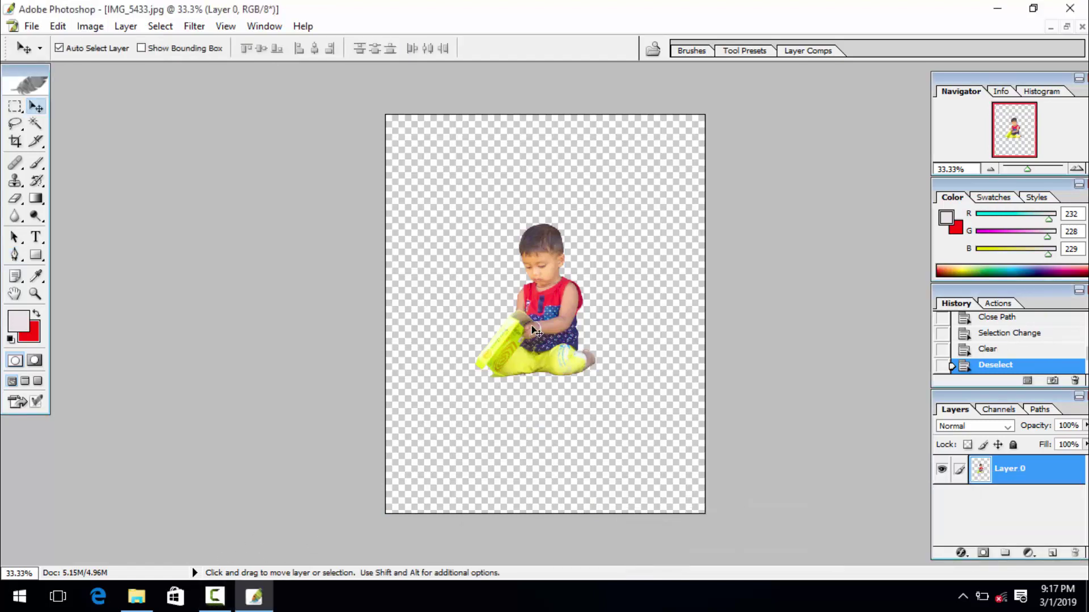
drag(565, 325, 550, 353)
mouse_move(590, 321)
mouse_down()
mouse_move(586, 334)
mouse_move(526, 273)
mouse_up()
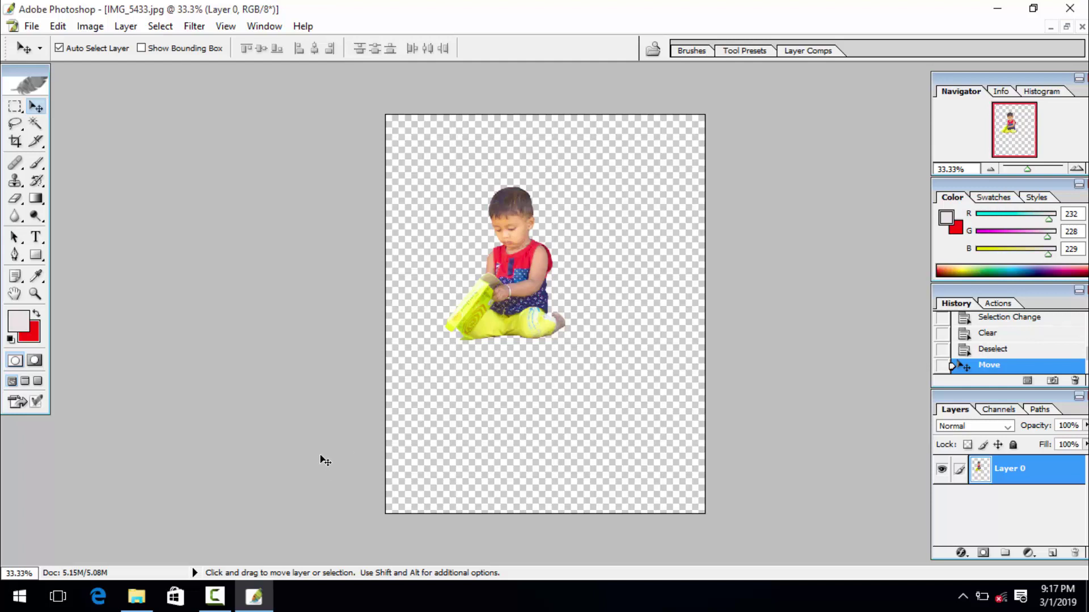
drag(493, 296, 525, 328)
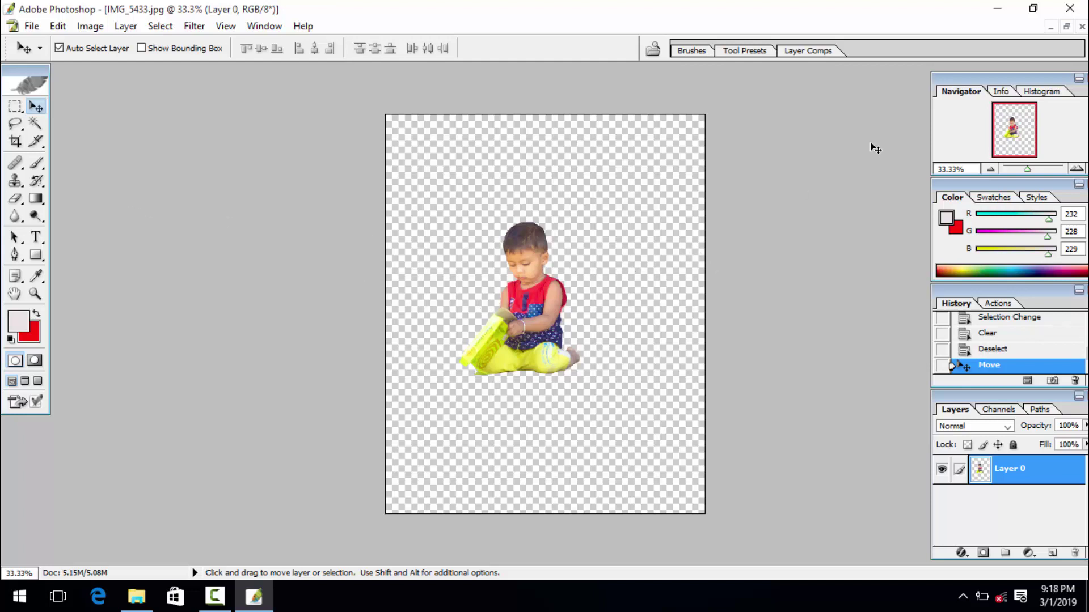
click(1066, 27)
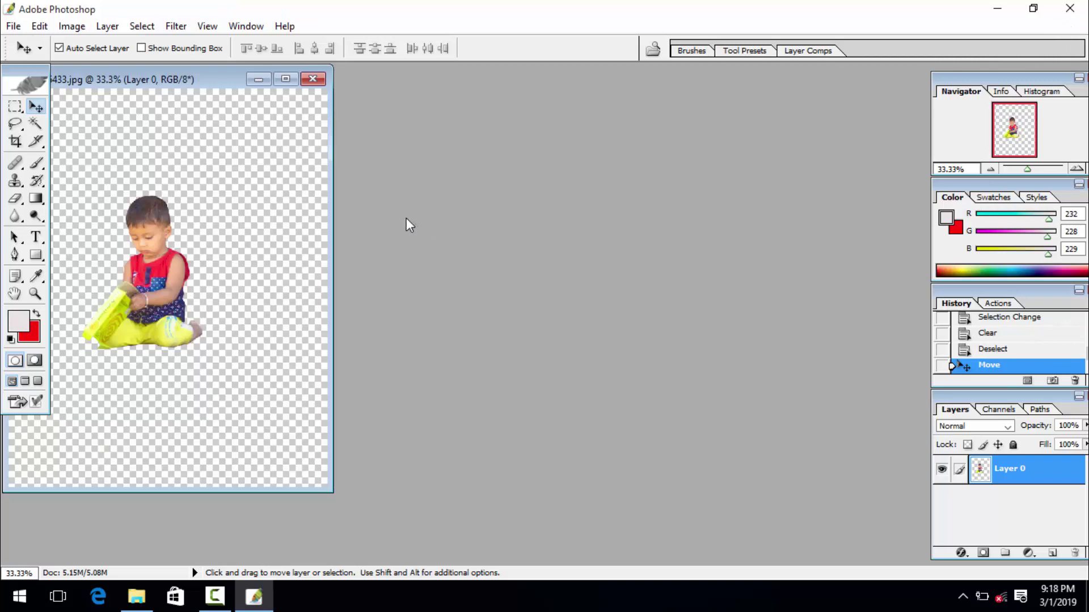
Create Untitled-1 from the A4 preset: 210 × 297 mm, 300 ppi, white background
click(13, 26)
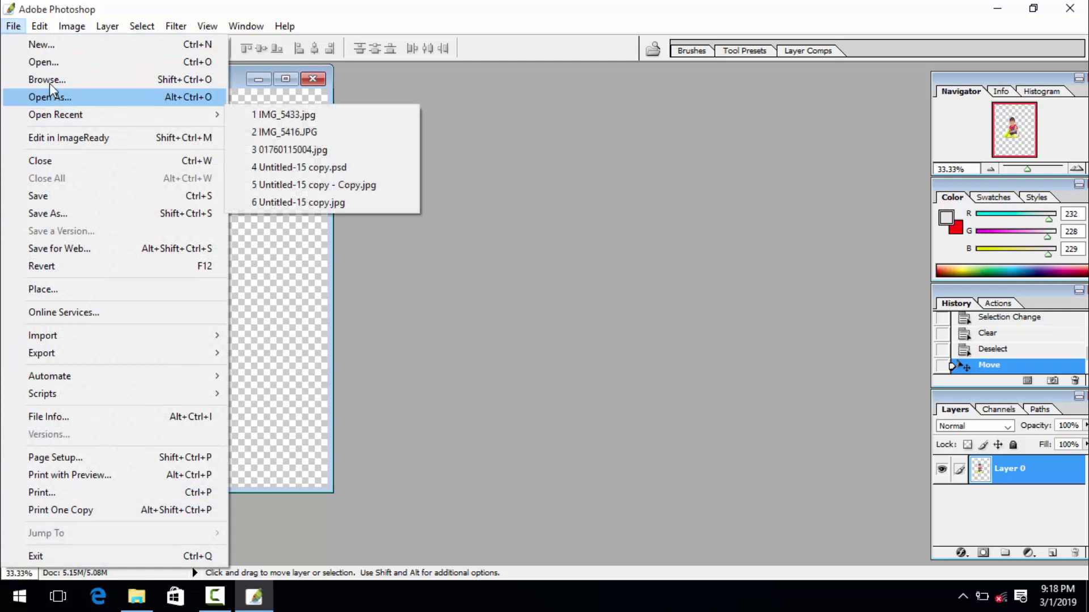
click(70, 46)
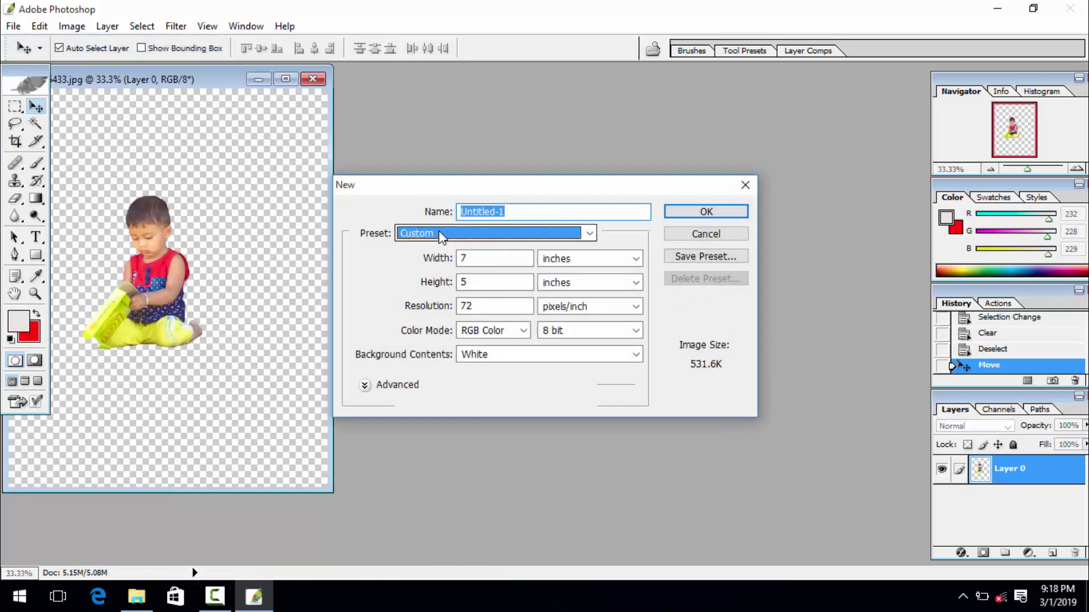
click(442, 234)
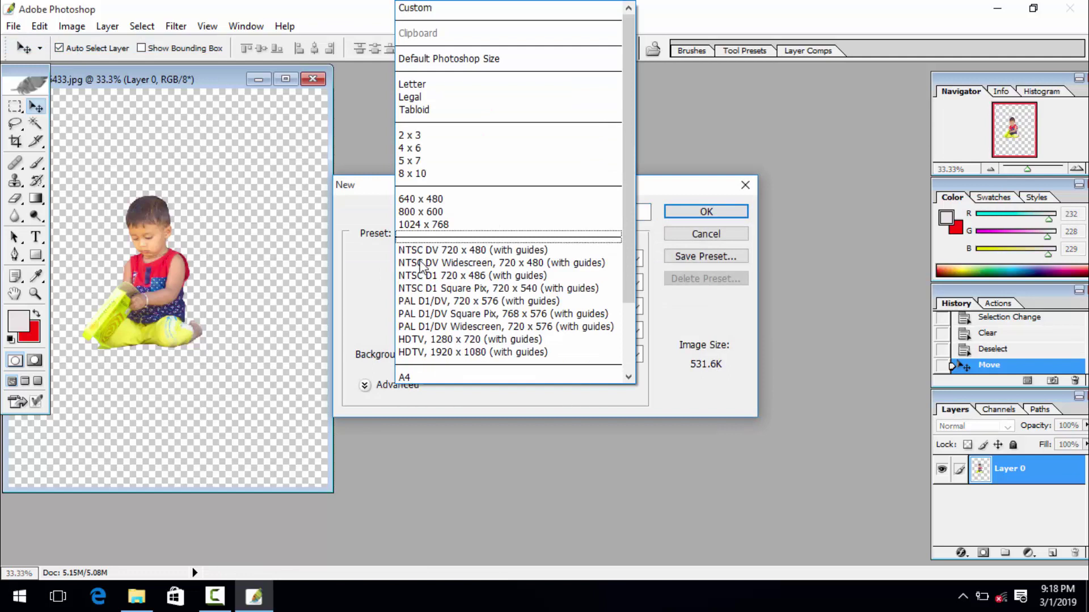
click(414, 378)
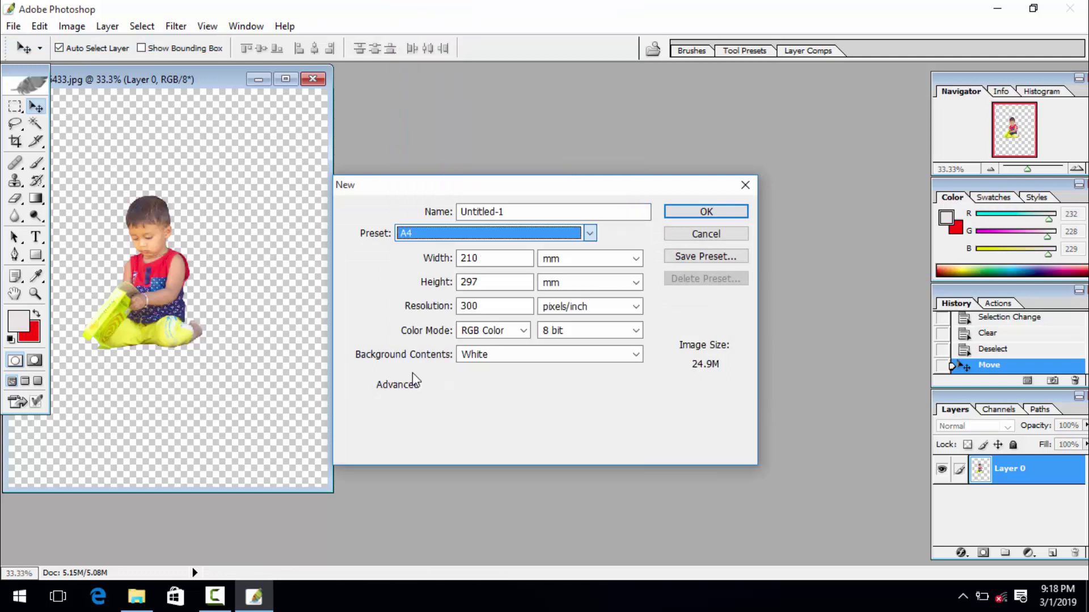
click(702, 213)
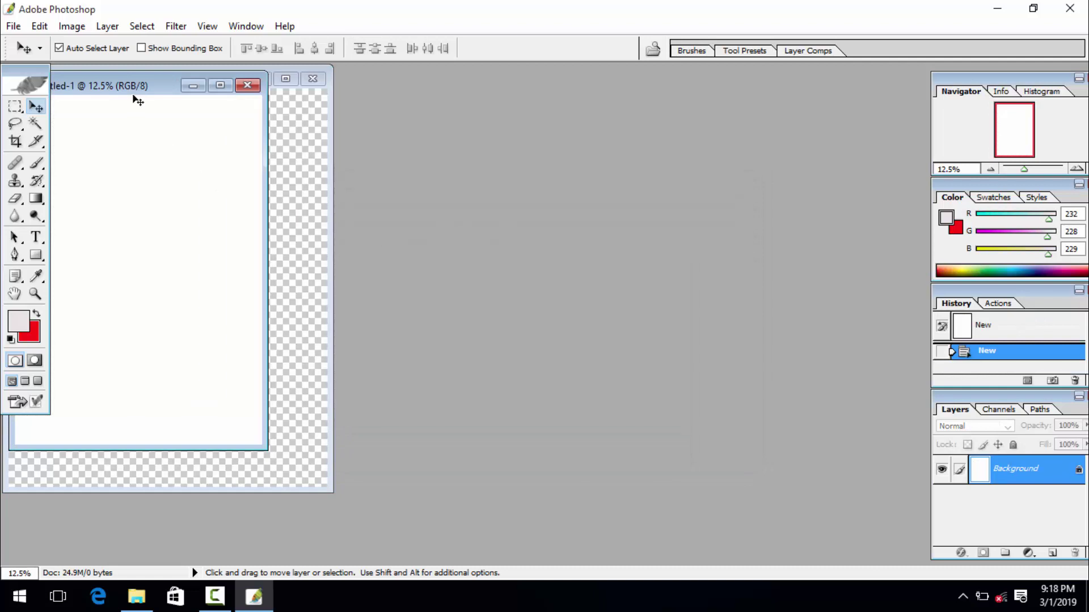
Place Untitled-1 beside the photo and drag the child into it as Layer 1
drag(127, 85, 479, 121)
mouse_move(158, 272)
mouse_down()
mouse_move(483, 354)
mouse_move(437, 248)
mouse_up()
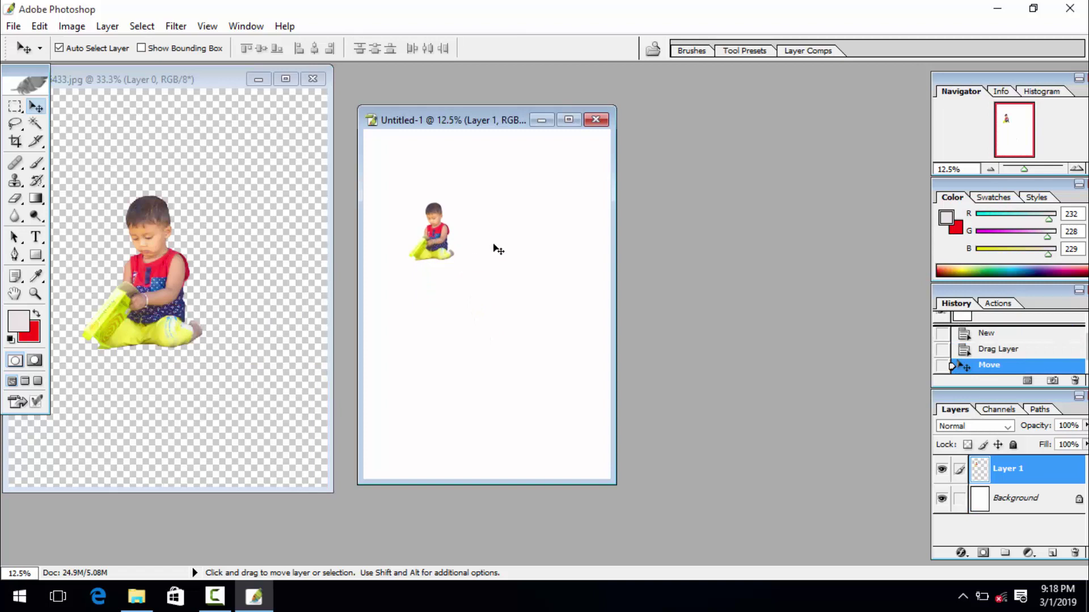